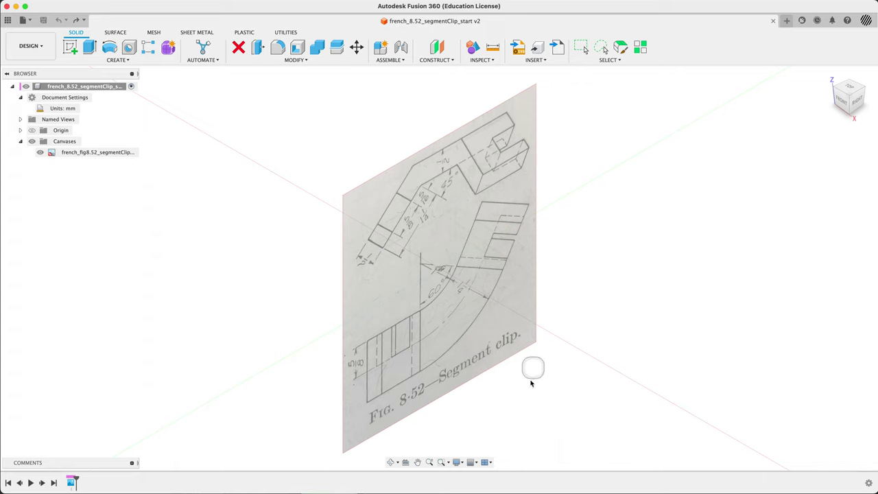
Set the document's active unit type to Inch
left_click(857, 102)
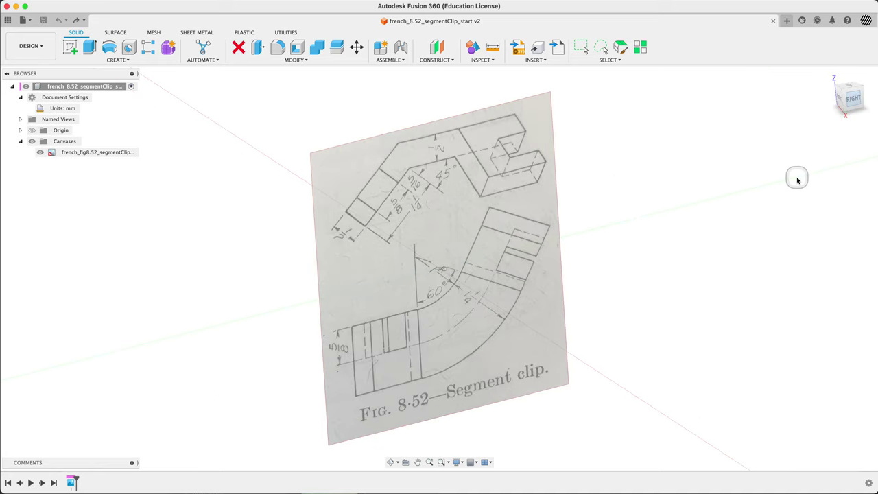
scroll(549, 218, "down", 4)
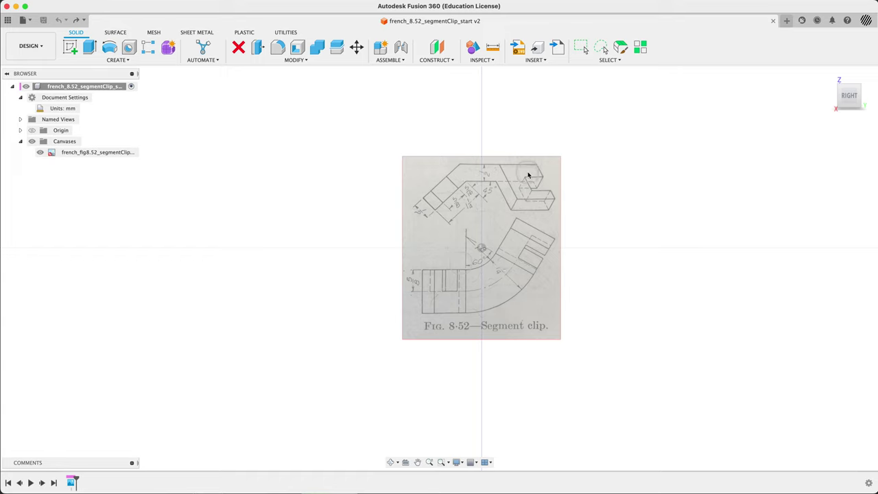
mouse_move(59, 112)
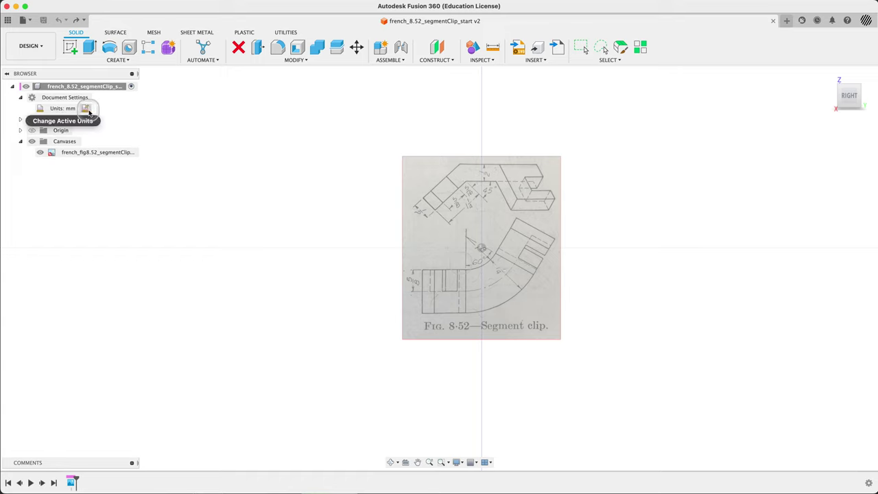
left_click(85, 109)
left_click(832, 197)
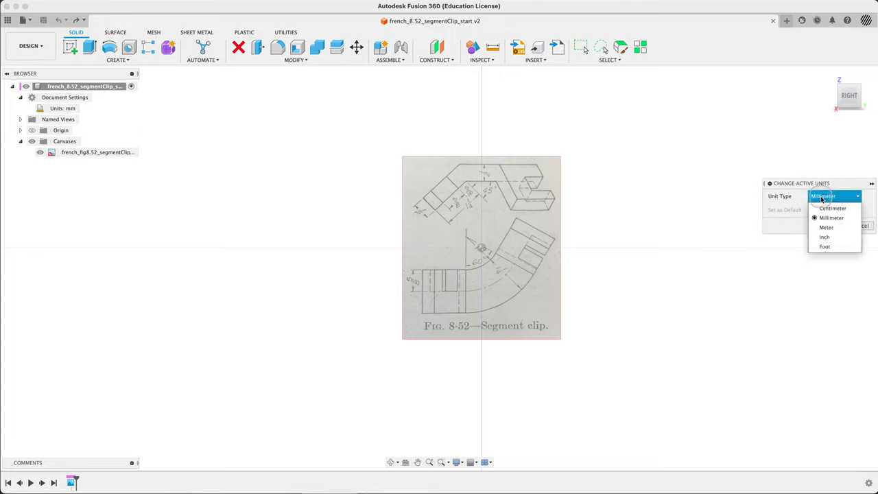
left_click(825, 237)
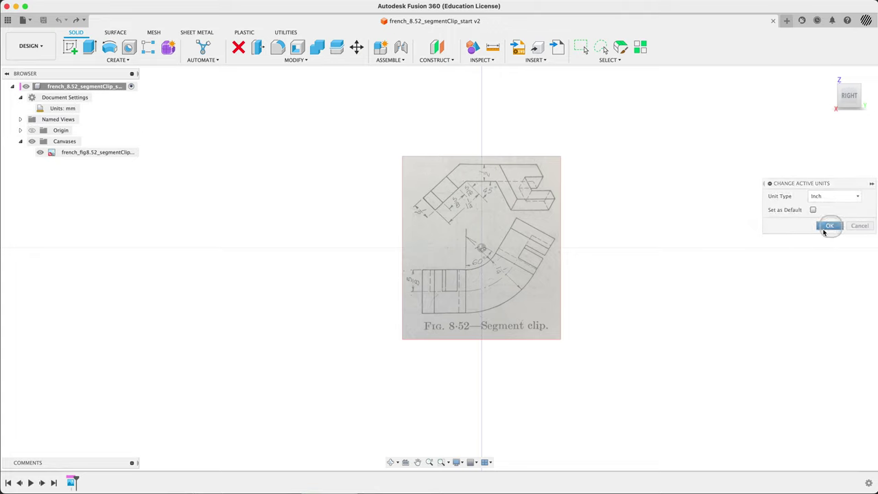
left_click(831, 225)
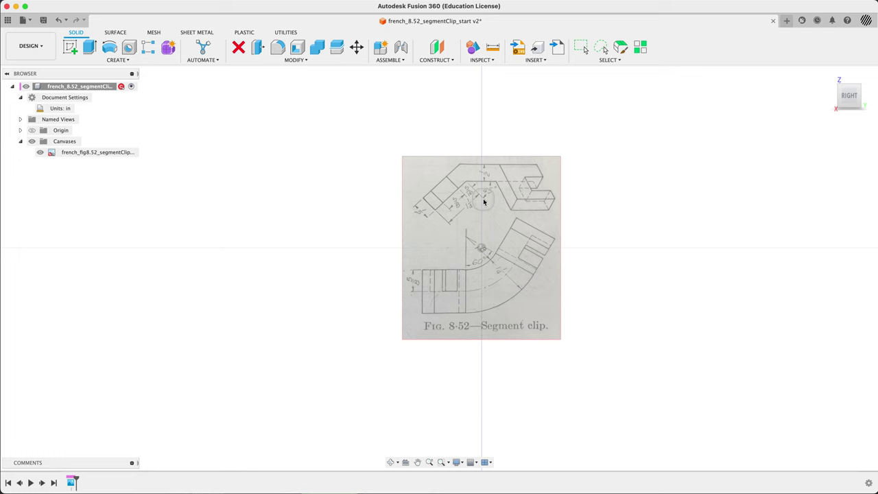
Calibrate the segment clip canvas to 2.25 in between the 60° arc center and the arrow tip on the outer arc
scroll(440, 283, "up", 5)
right_click(78, 152)
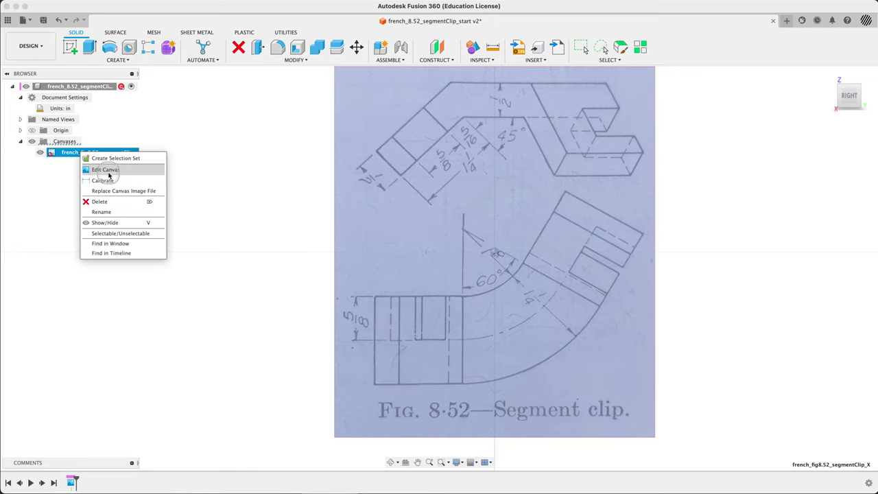
left_click(219, 196)
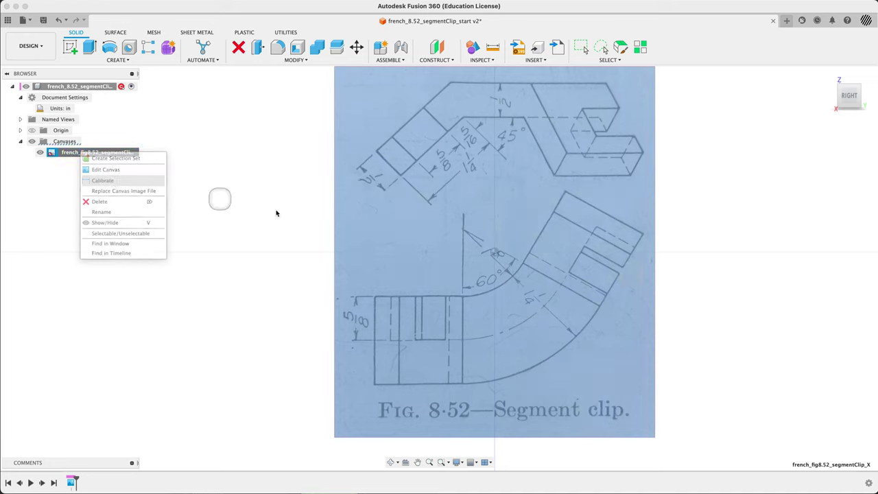
left_click(463, 231)
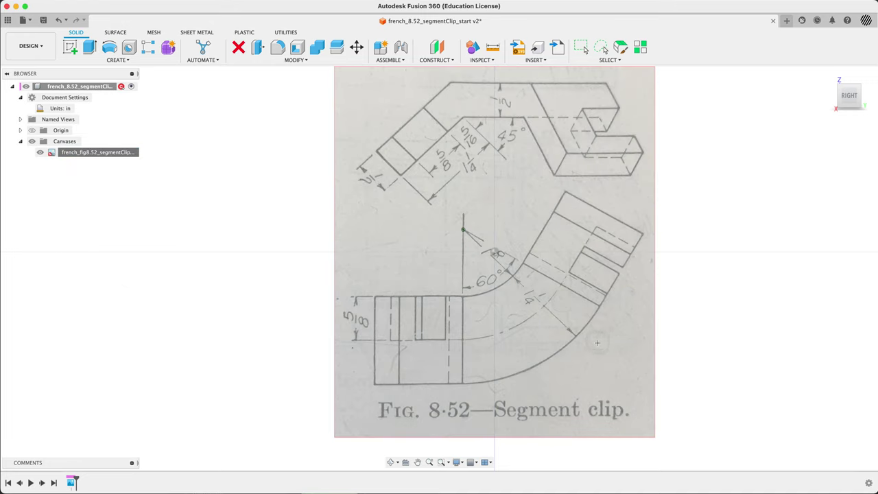
left_click(577, 337)
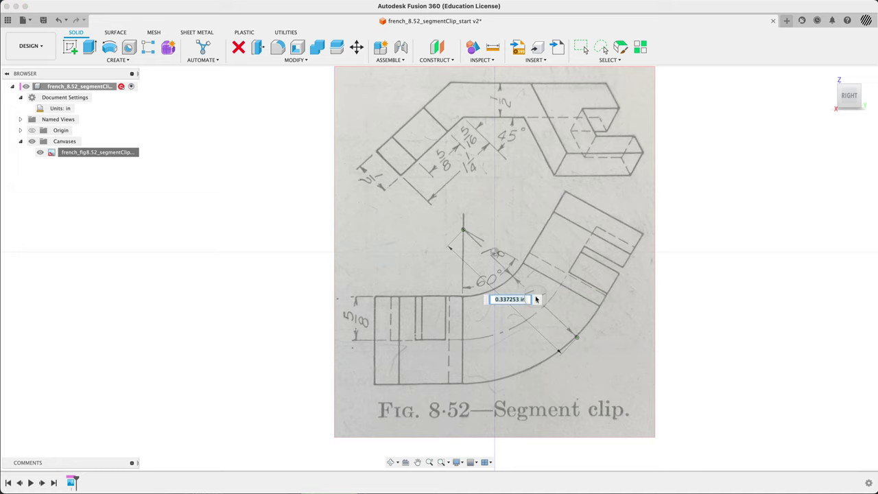
type("2.25")
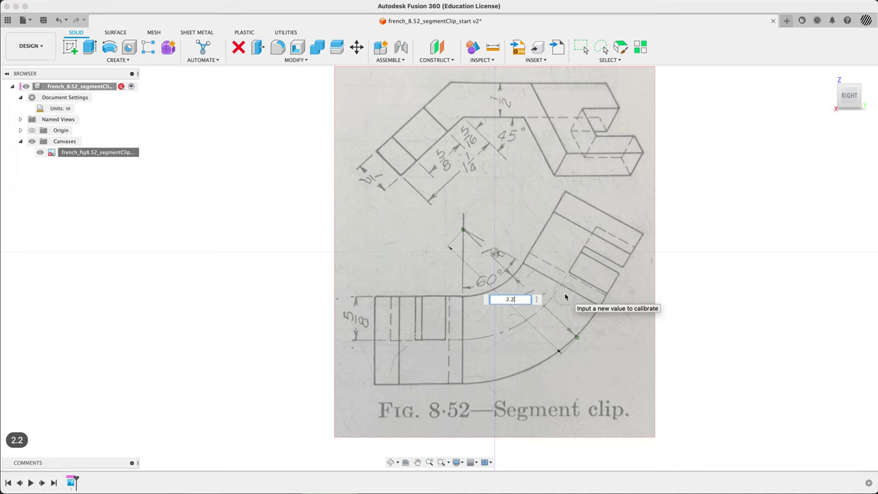
key("Return")
scroll(565, 293, "down", 10)
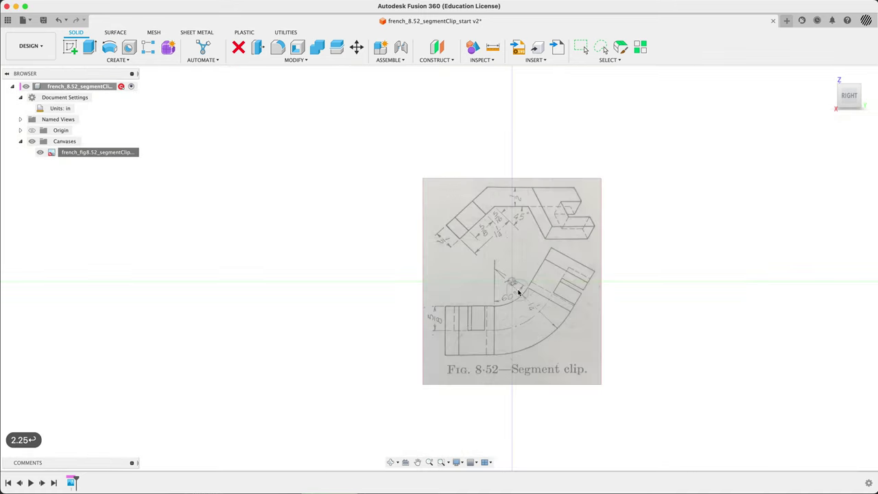
Show the origin and shift the canvas by X 0.448 in and Y -1.933 in, placing the side view's inner bend corner on the origin
right_click(82, 153)
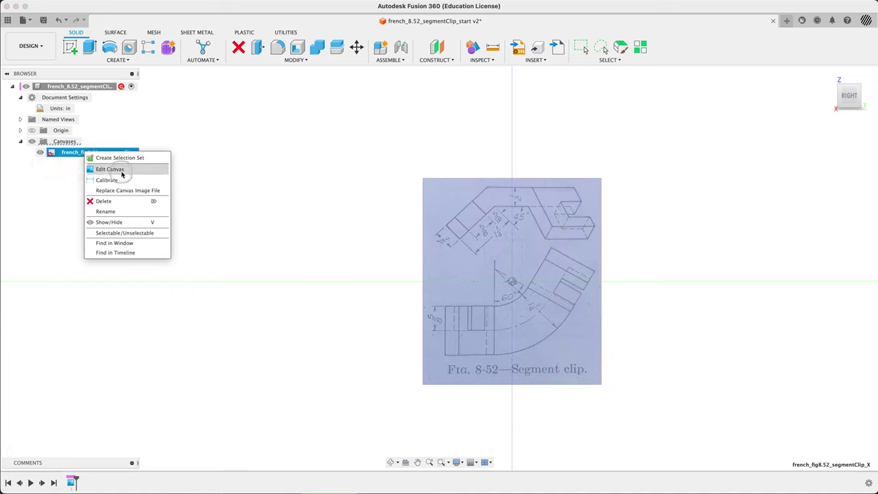
left_click(111, 169)
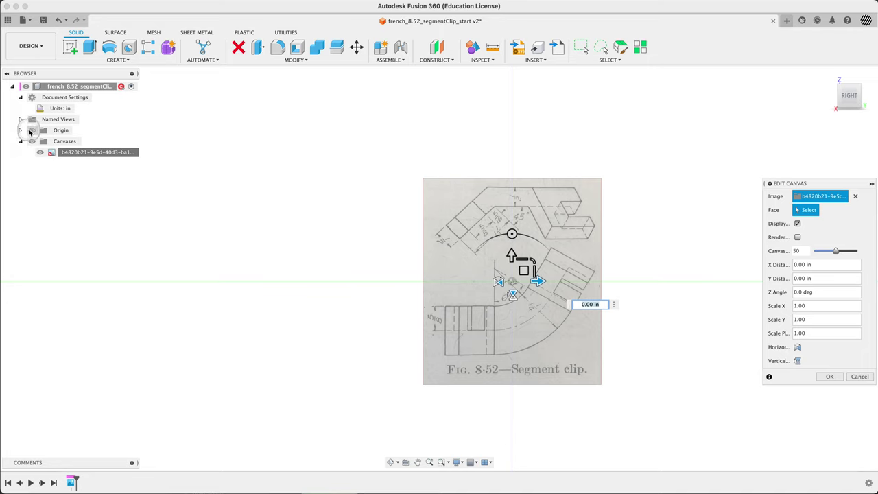
left_click(32, 131)
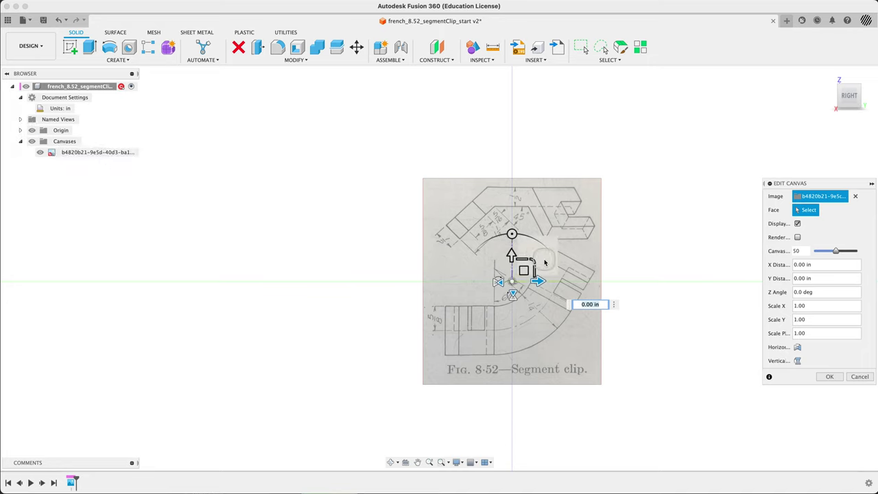
left_click_drag(523, 269, 541, 347)
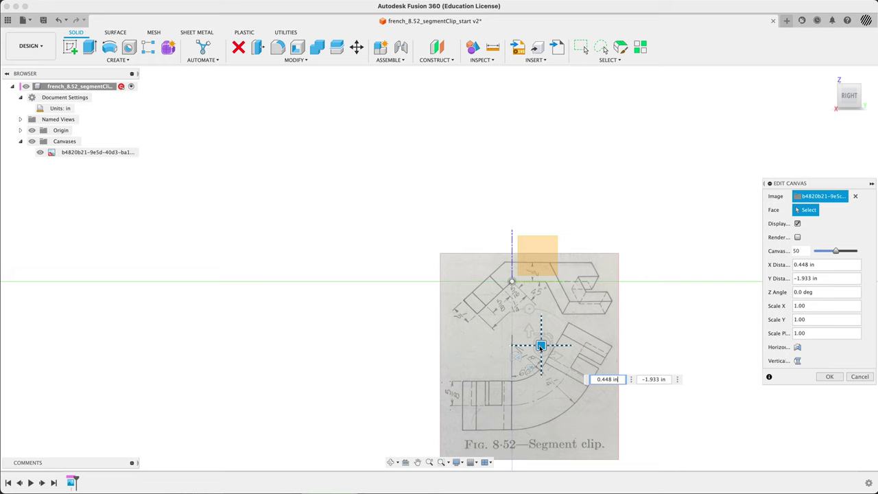
scroll(514, 302, "up", 5)
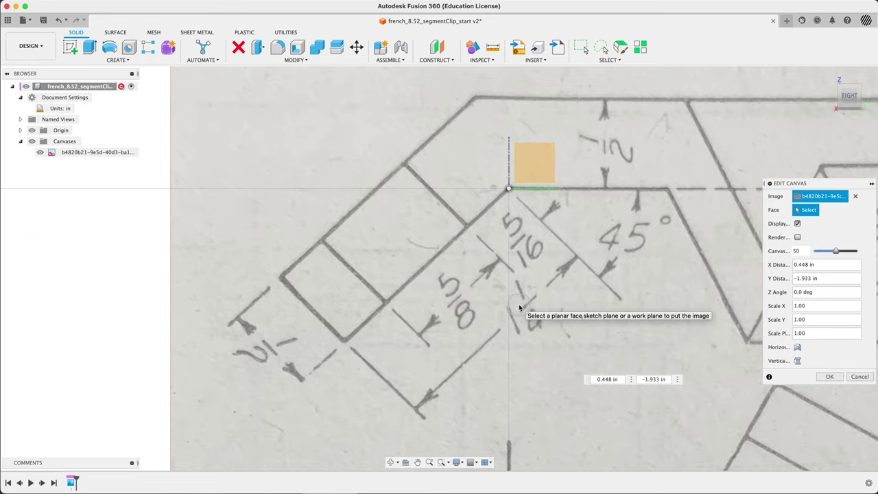
scroll(539, 226, "down", 6)
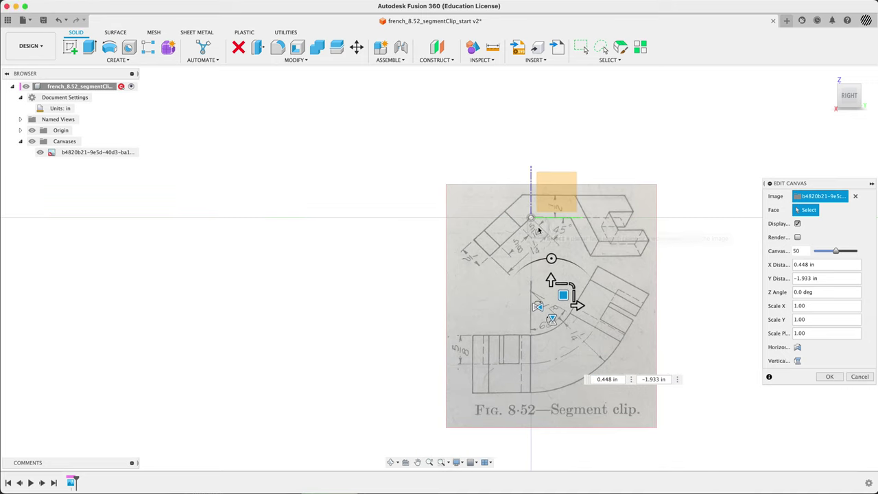
left_click(829, 378)
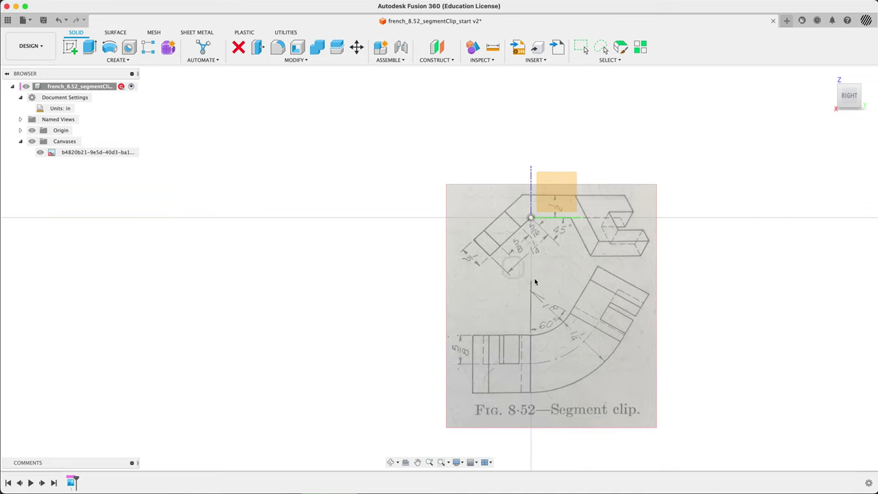
Create a sketch on the YZ plane and draw a 3-point rectangle, about 1.26 by 0.49 in, from the origin over the angled leg
middle_click_drag(531, 260, 418, 193)
right_click(446, 115)
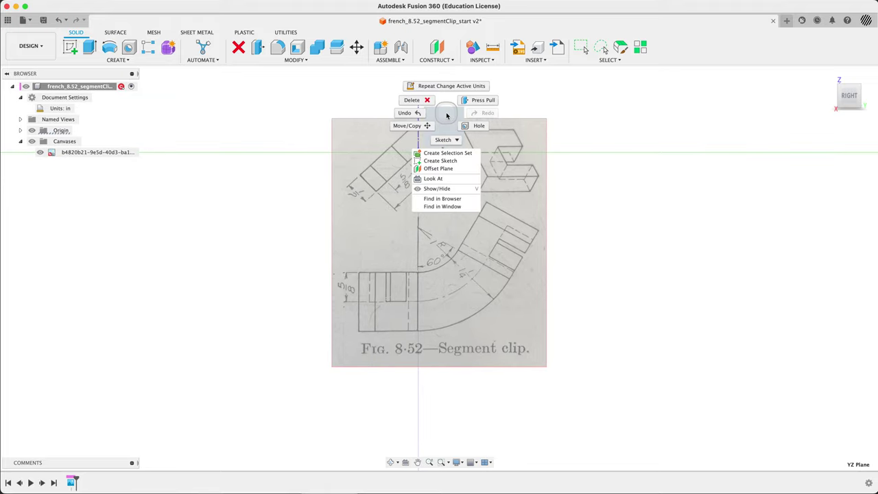
left_click(458, 160)
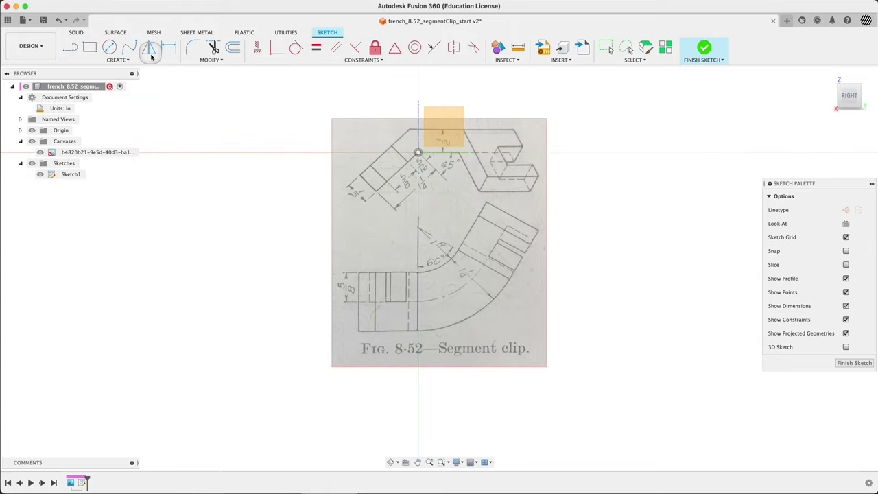
left_click(90, 47)
left_click(860, 210)
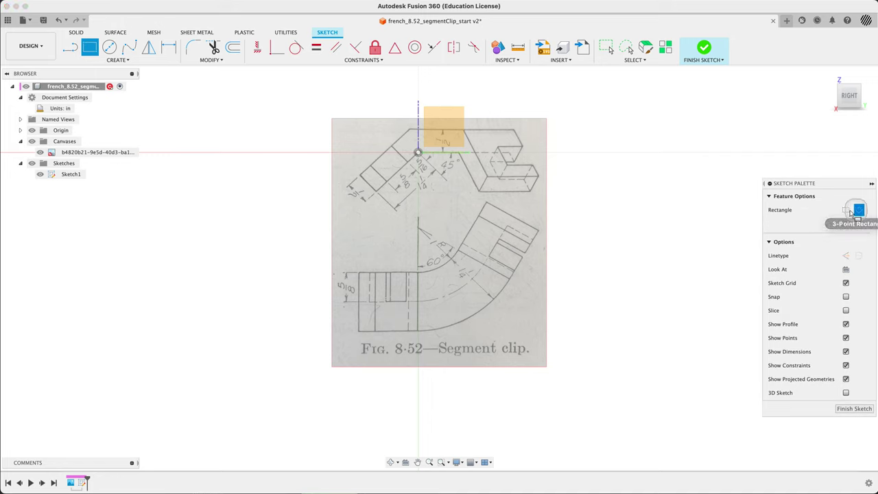
left_click(418, 152)
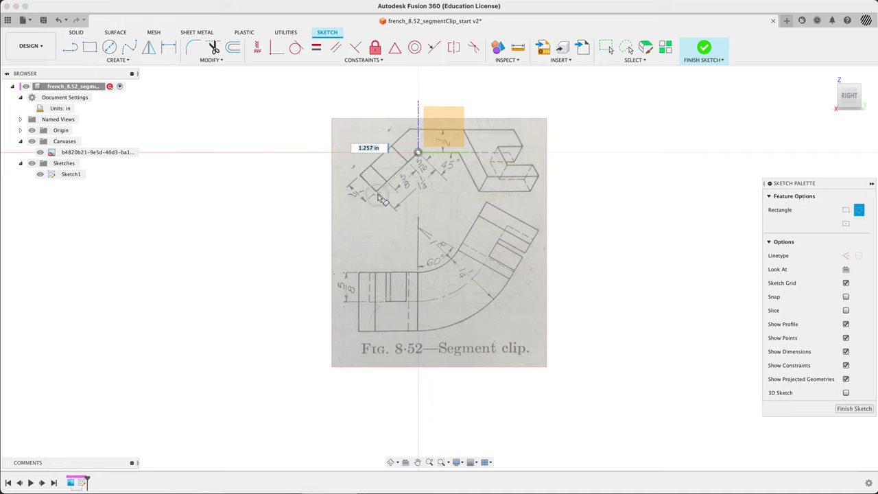
left_click(377, 195)
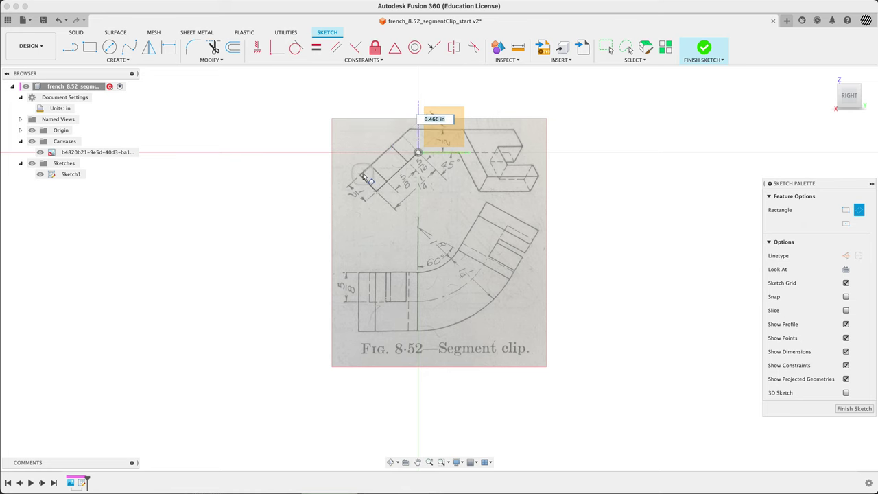
left_click(364, 177)
Dimension the angled rectangle to 0.5 in on its short end and 1.25 in along its long side
scroll(415, 163, "up", 10)
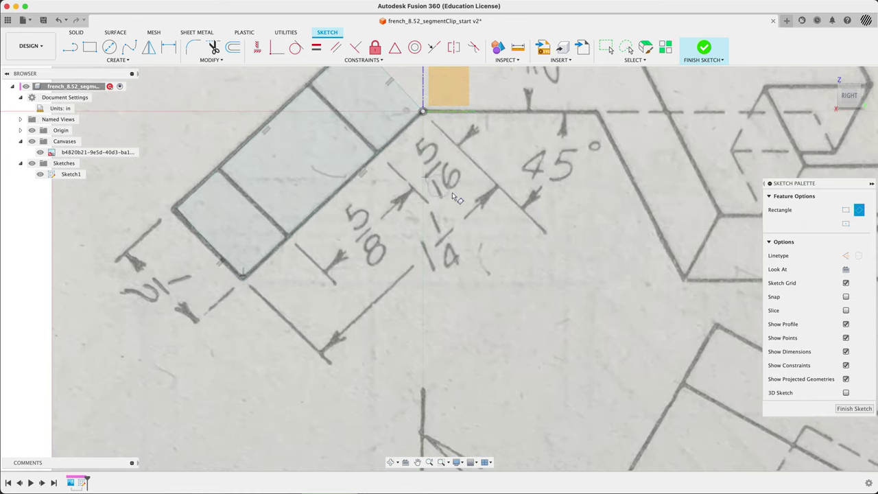
key("d")
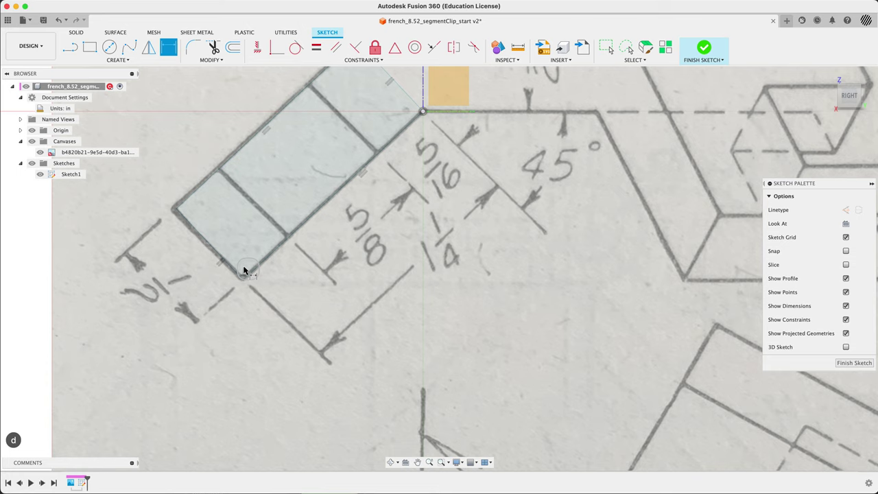
left_click(205, 239)
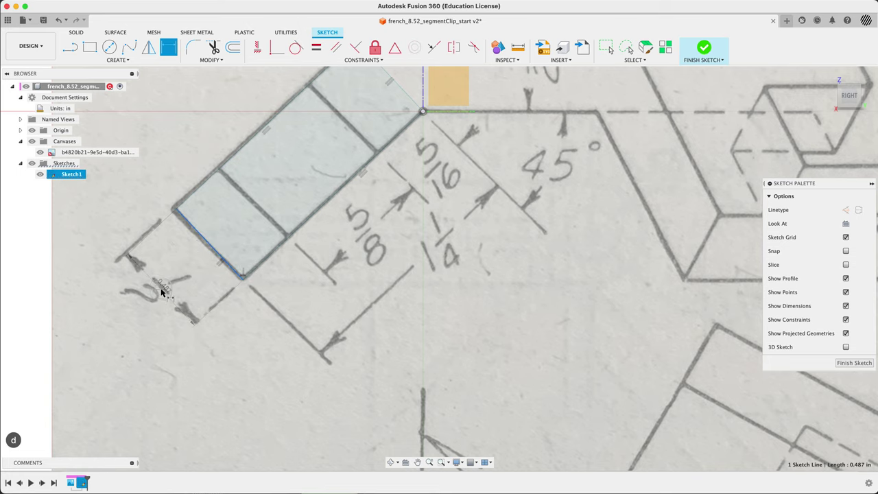
left_click(172, 289)
type(".5")
key("Return")
scroll(272, 254, "down", 5)
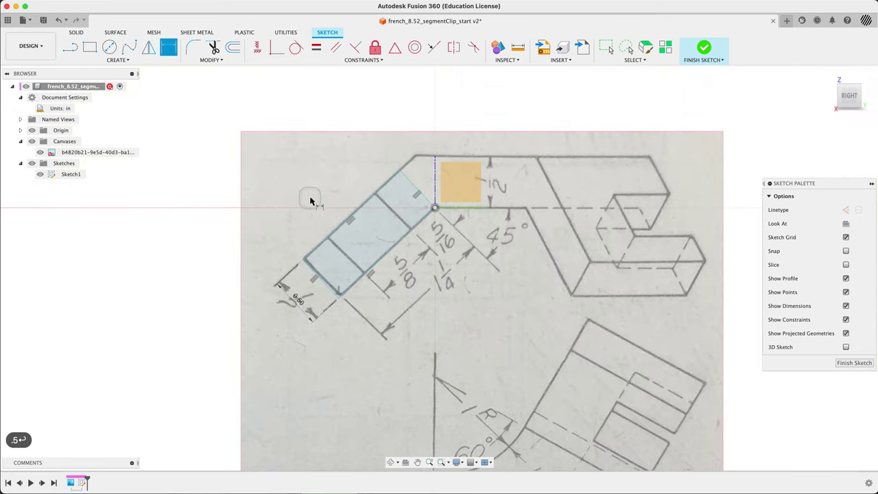
left_click(386, 253)
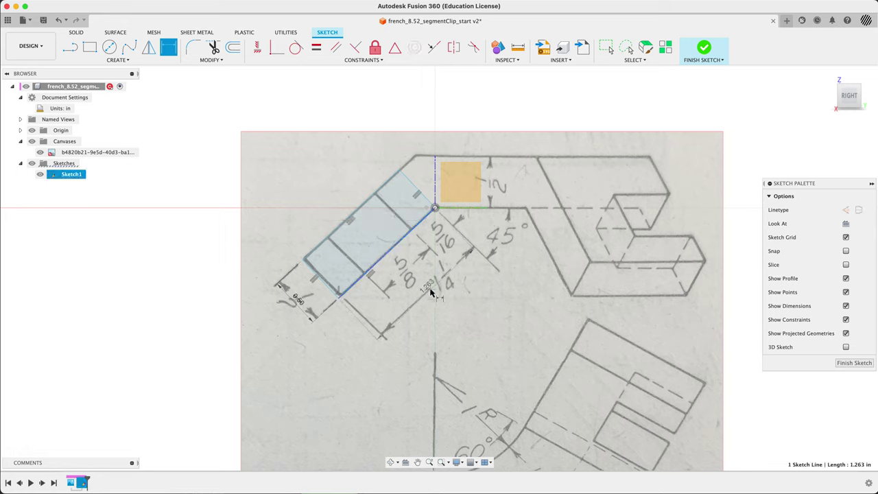
left_click(432, 289)
type("1.25")
key("Return")
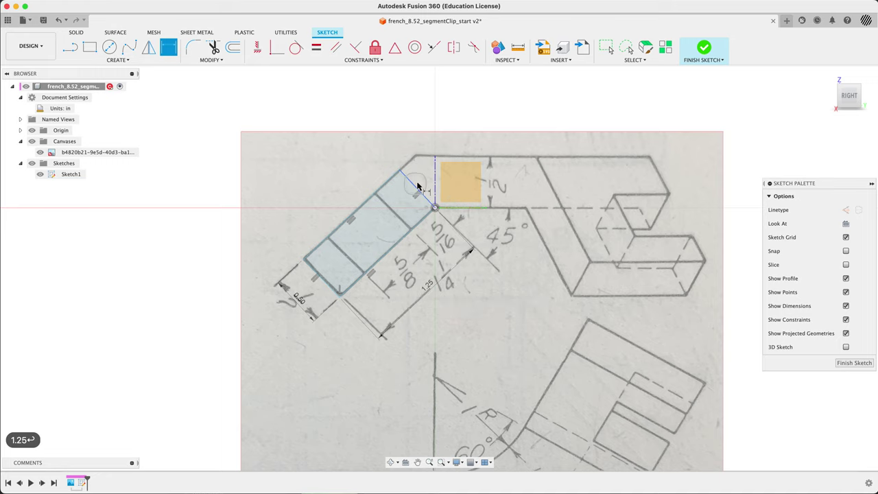
Hide the canvas and draw the bend corner: extend the rectangle's upper long edge, go horizontally above the origin, and close vertically, about 0.51 in, to the origin
left_click(85, 174)
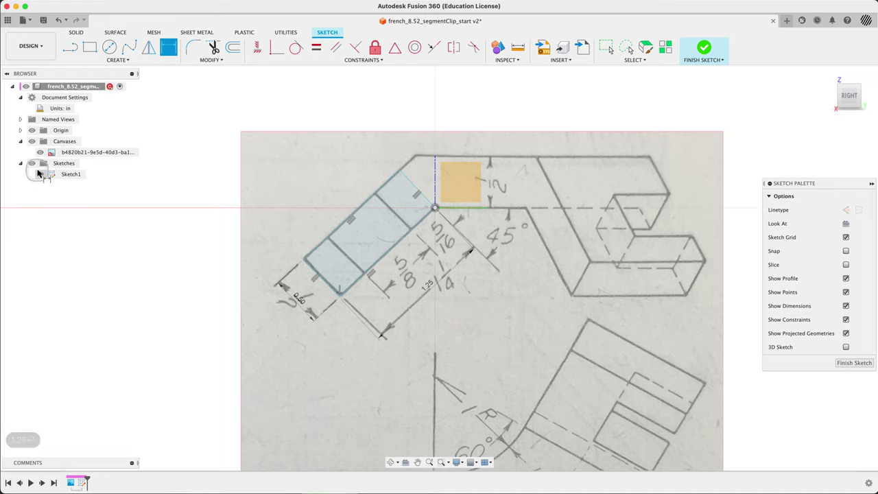
left_click(40, 152)
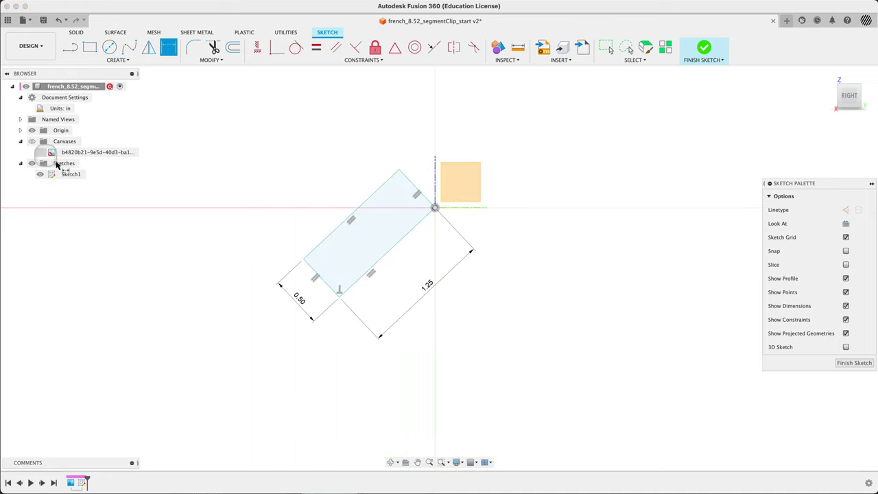
left_click(70, 47)
scroll(403, 188, "up", 3)
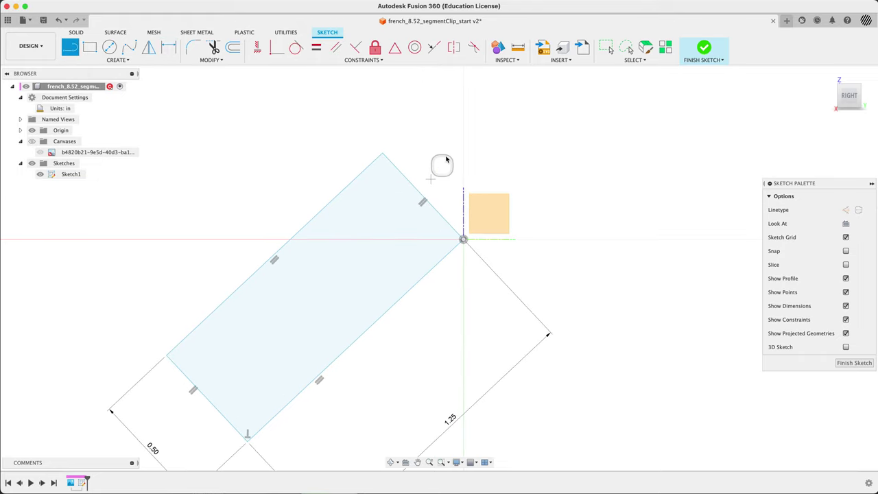
left_click(383, 154)
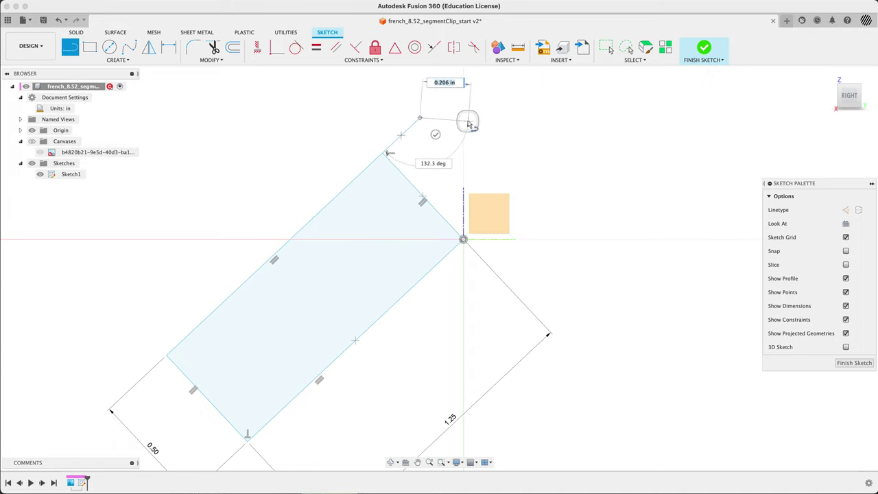
left_click(464, 120)
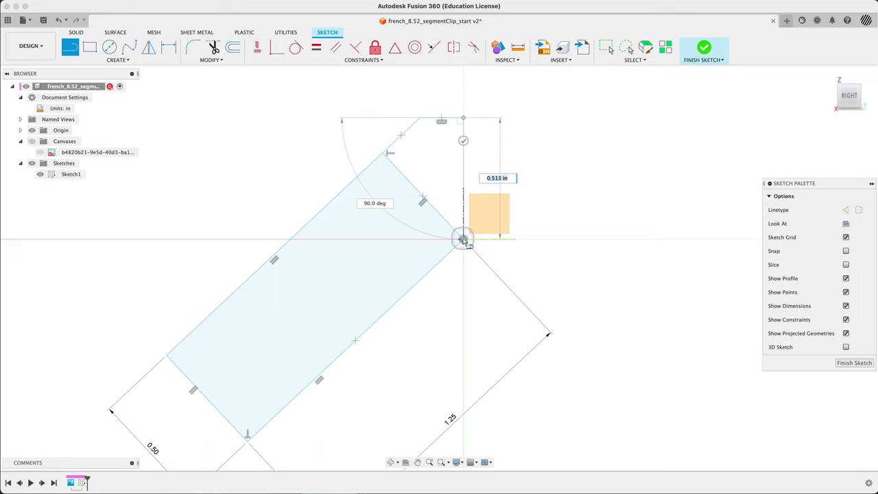
left_click(464, 240)
key("Escape")
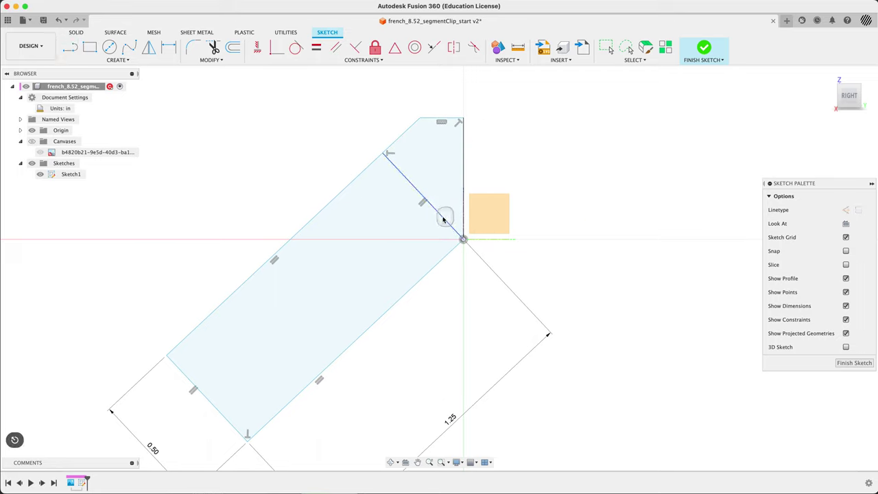
Convert the rectangle's short edge at the origin to construction so the leg and bend corner form one profile
left_click(444, 218)
key("x")
left_click(629, 128)
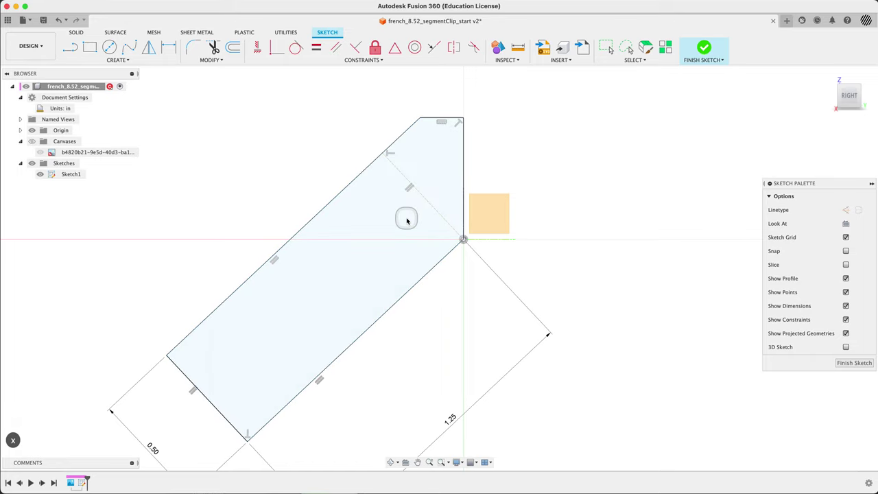
left_click(405, 218)
left_click(590, 170)
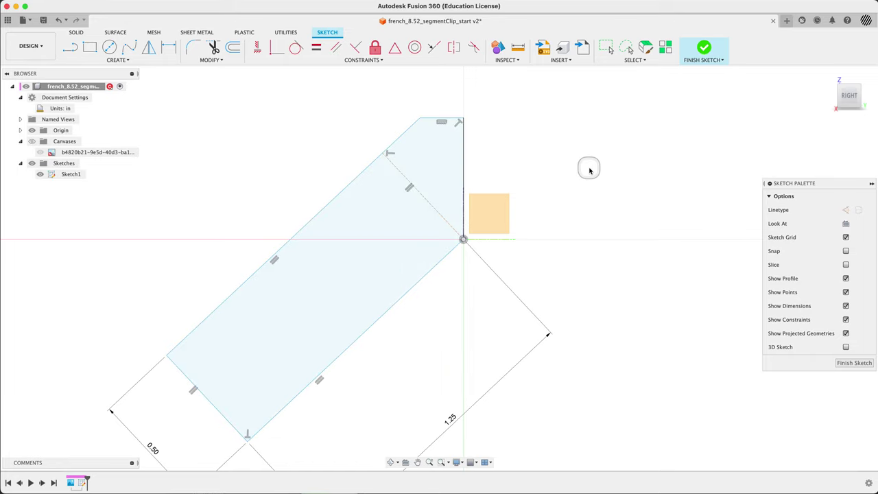
Add a user parameter named thick in inches with the expression .5
scroll(587, 169, "down", 3)
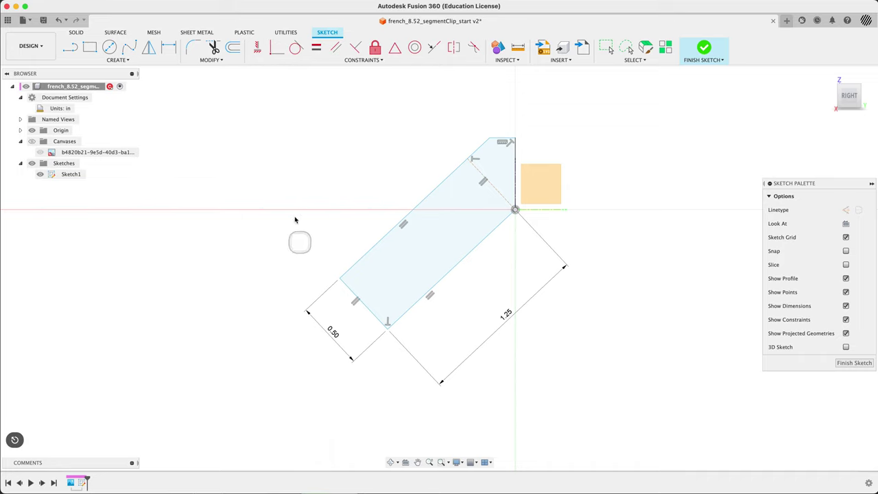
type("sparam")
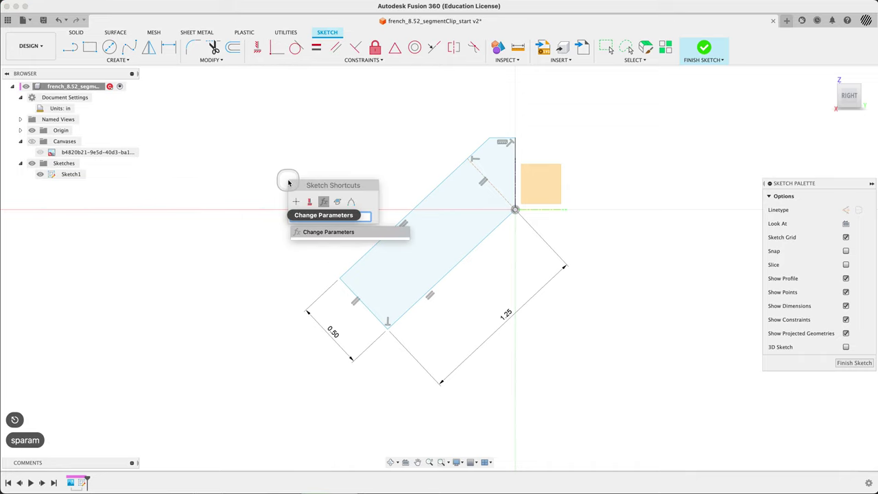
key("Return")
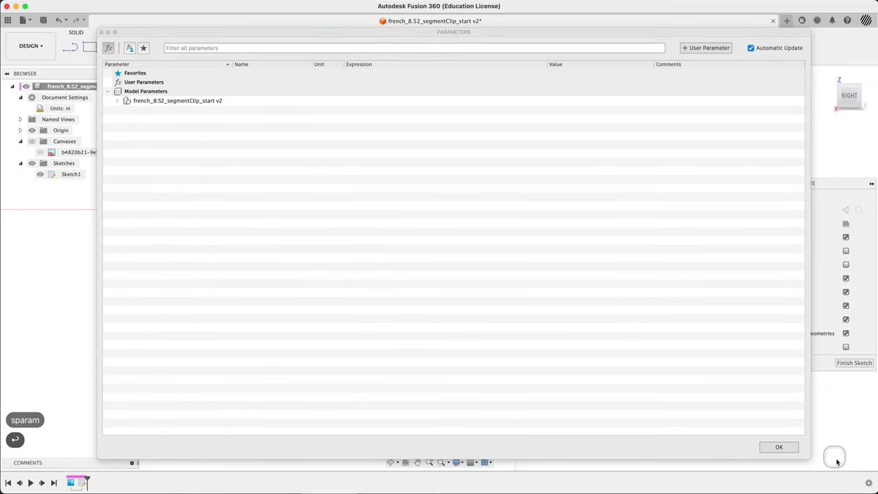
mouse_move(807, 456)
left_mouse_down()
mouse_move(577, 368)
mouse_move(606, 418)
left_mouse_up()
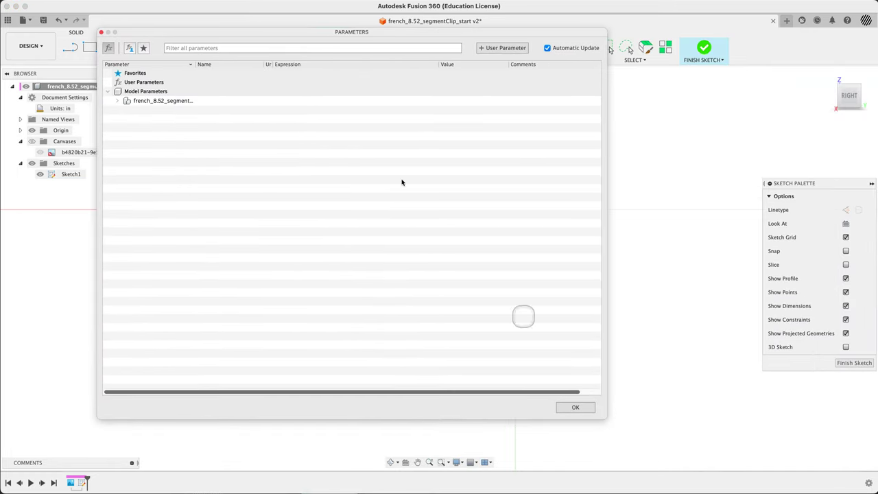
left_click_drag(278, 31, 443, 50)
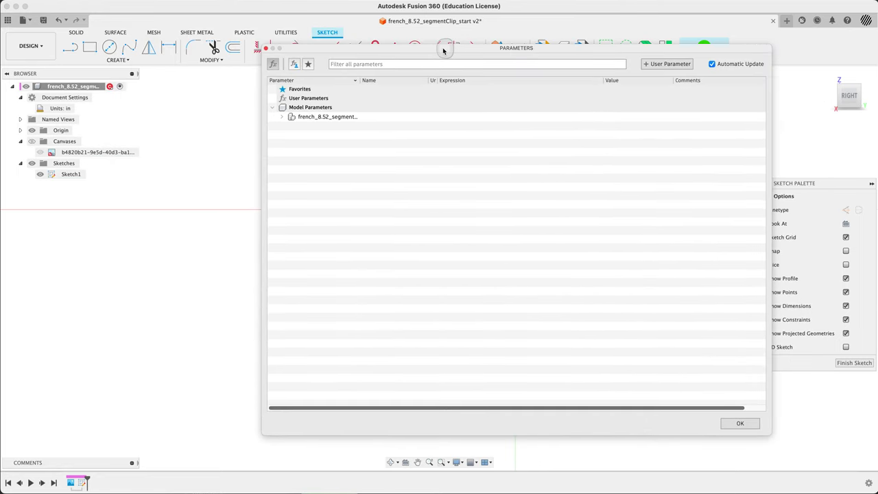
left_click(663, 64)
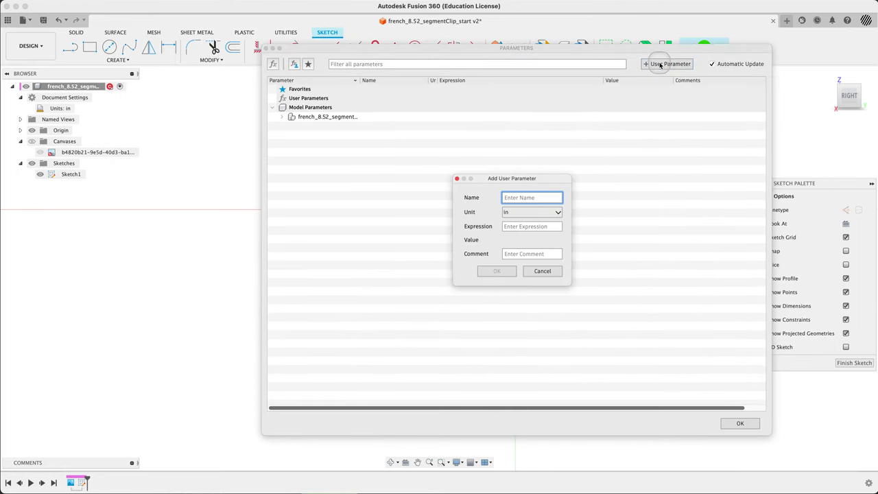
type("thic")
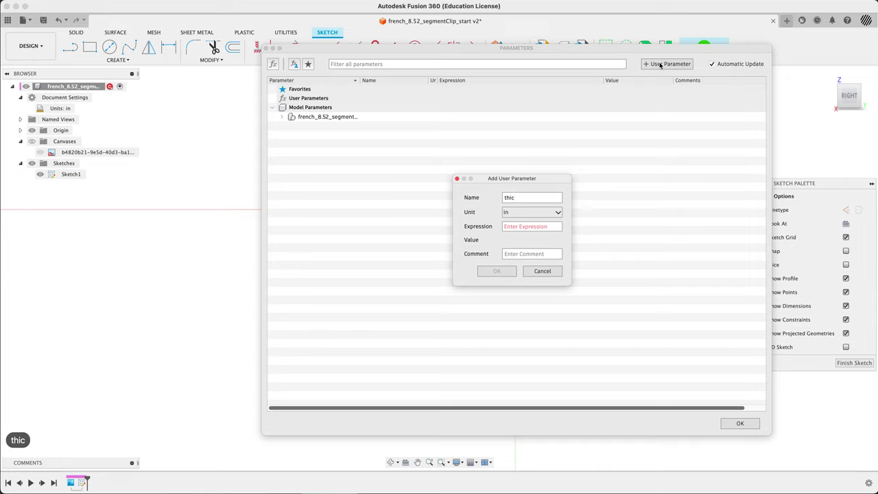
type("k")
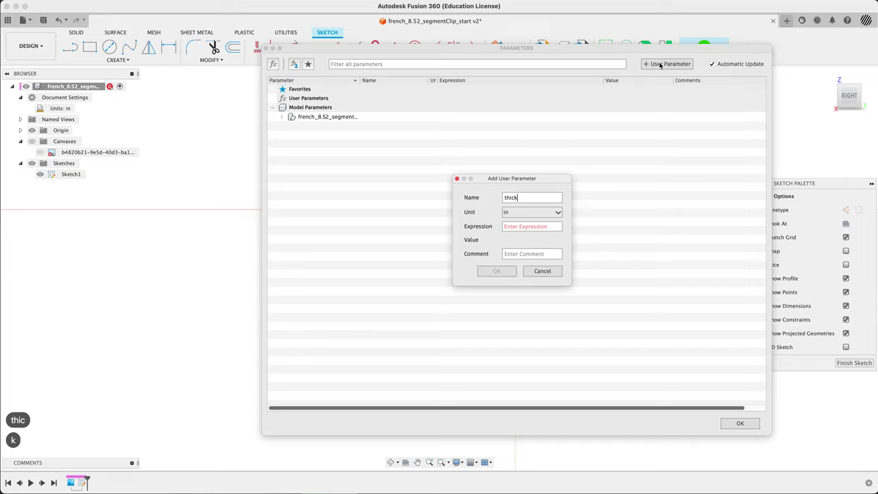
key("Tab")
key("Tab")
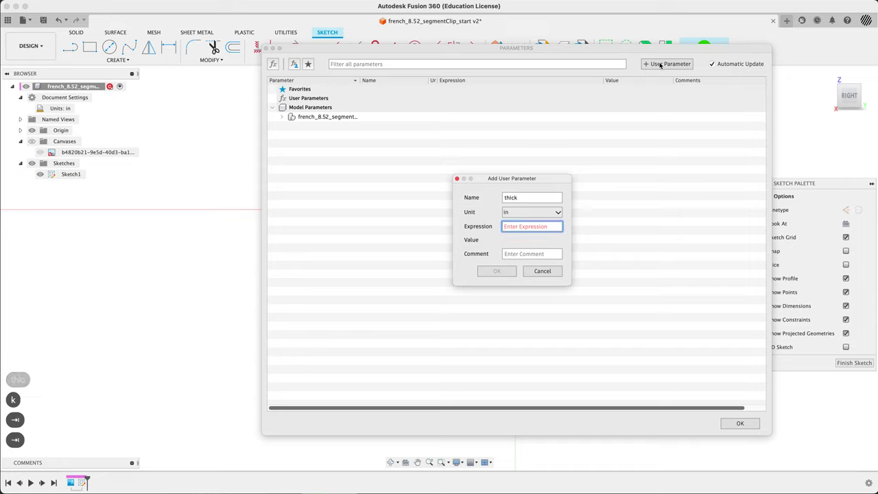
type(".5")
left_click(490, 275)
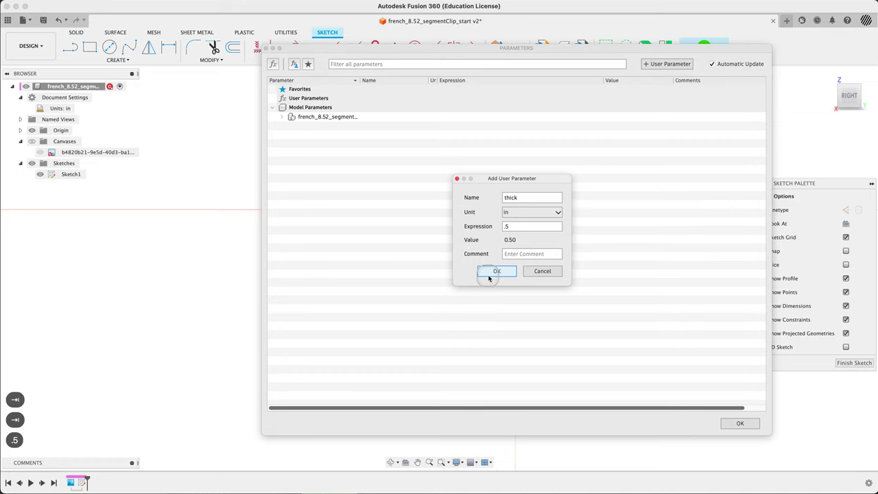
Expand the Sketch1 model parameters and add a user parameter named depth in inches with the expression 1.25
left_click(285, 128)
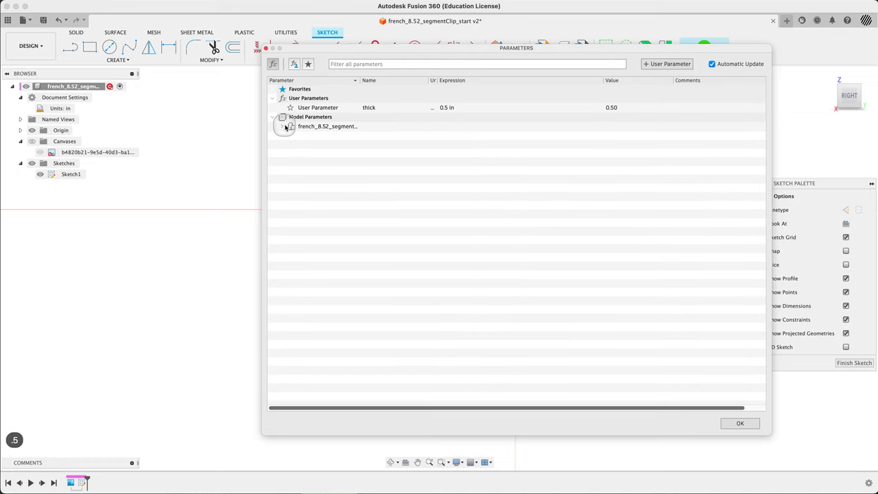
left_click(291, 136)
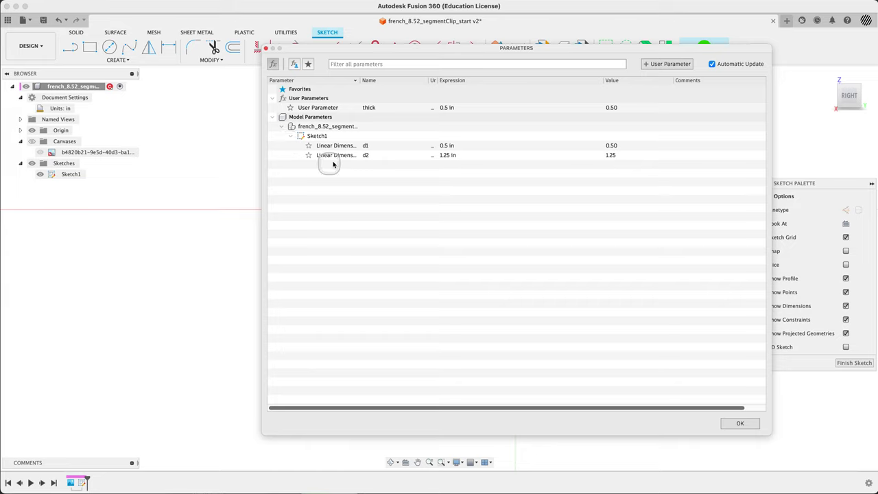
left_click(447, 148)
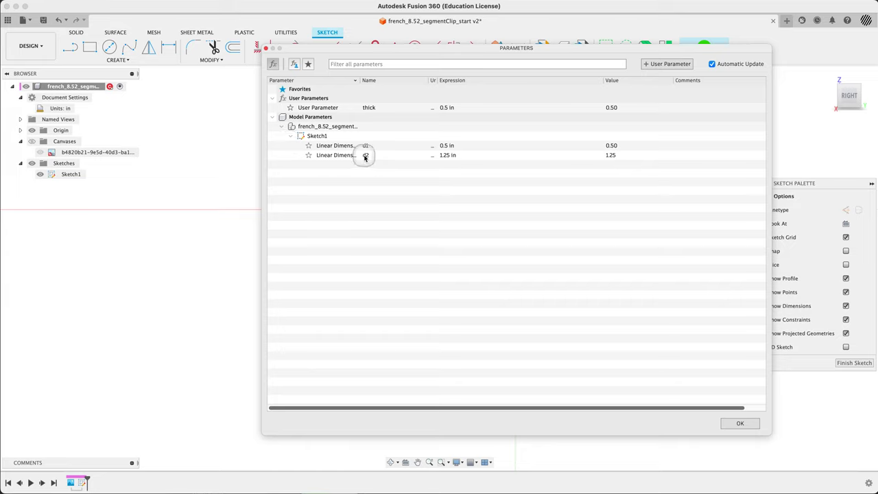
left_click(672, 65)
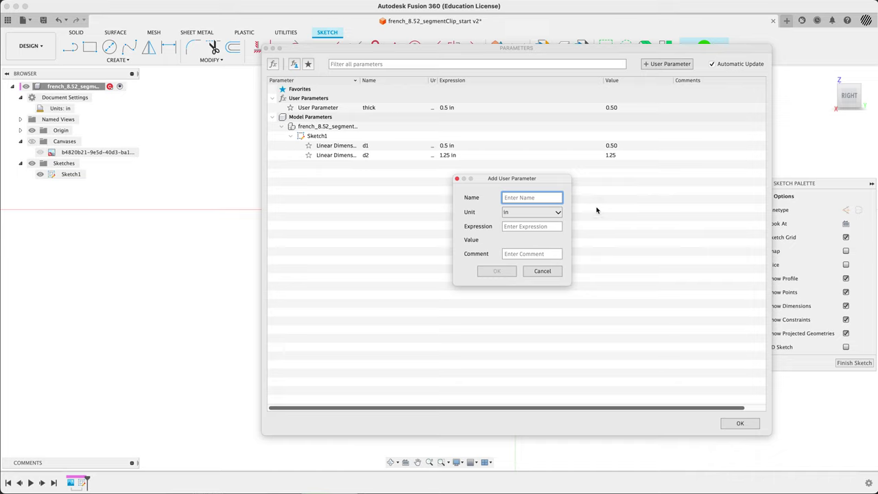
type("depth")
key("Tab")
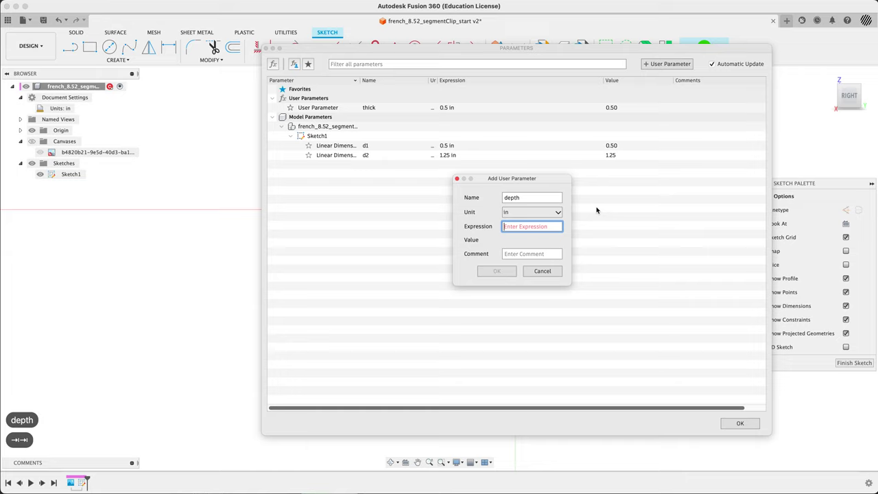
type("1.25")
key("Tab")
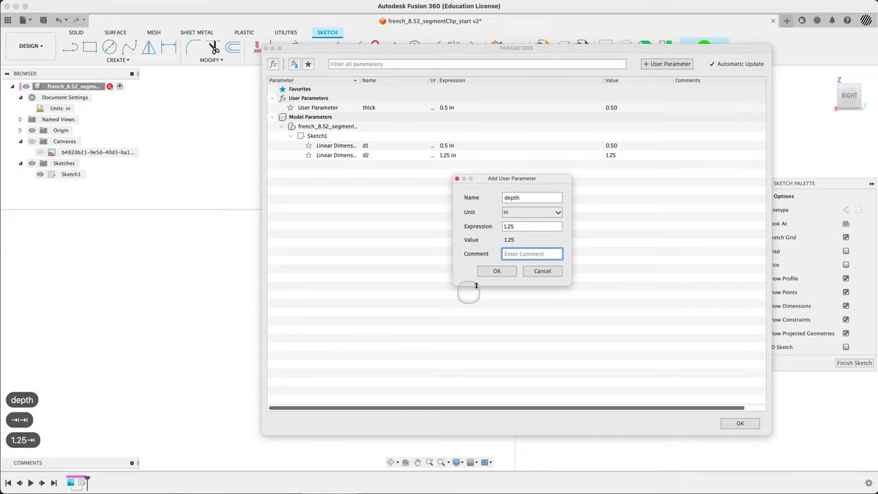
left_click(495, 271)
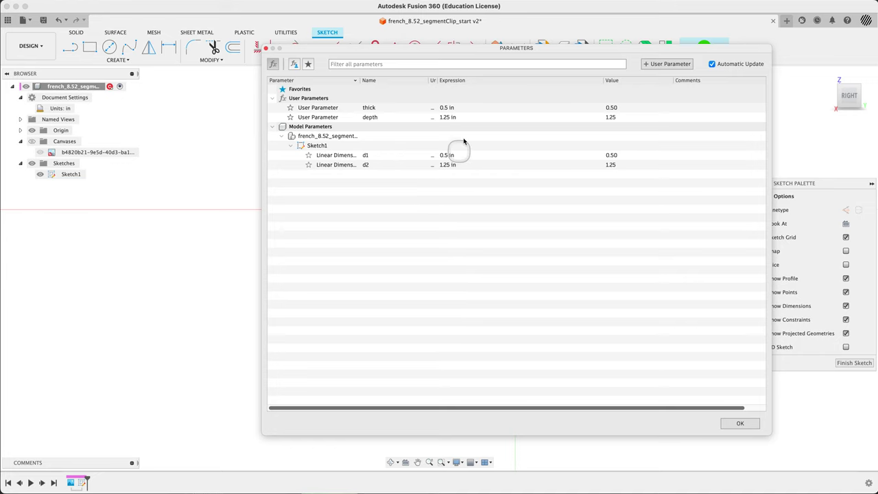
Set the expression of sketch dimension d1 to thick and that of d2 to depth
left_click_drag(473, 48, 291, 46)
left_click_drag(585, 429, 808, 436)
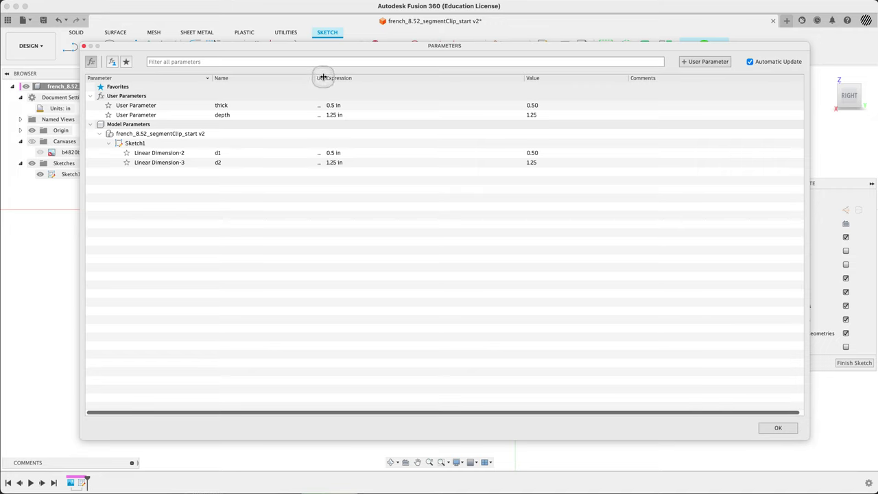
left_click_drag(323, 77, 253, 78)
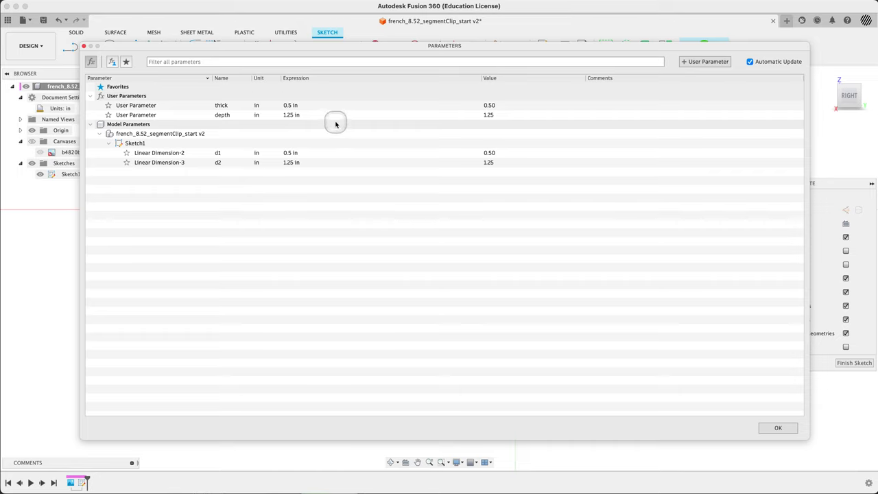
left_click(300, 153)
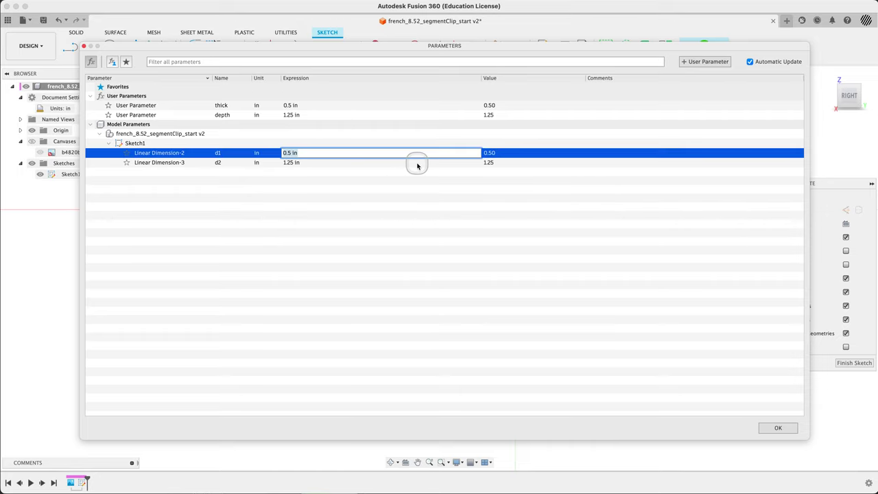
type("thi")
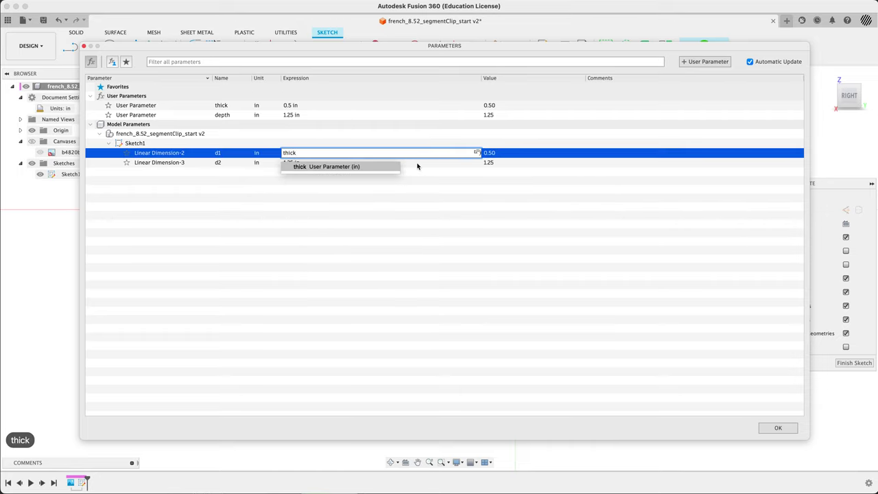
type("ck")
key("Tab")
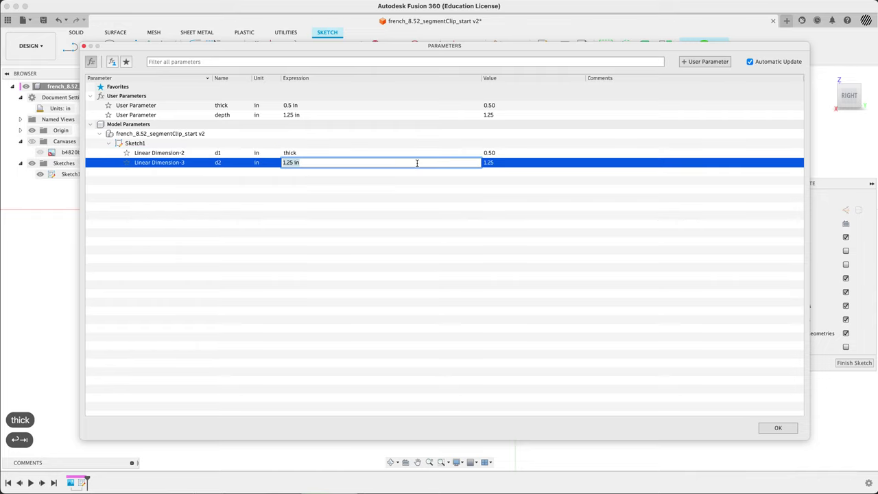
type("dep")
key("Tab")
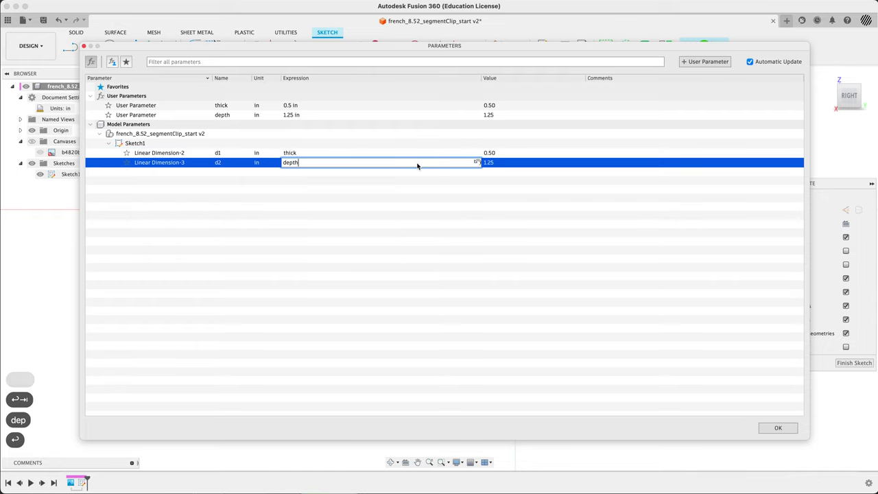
left_click(775, 427)
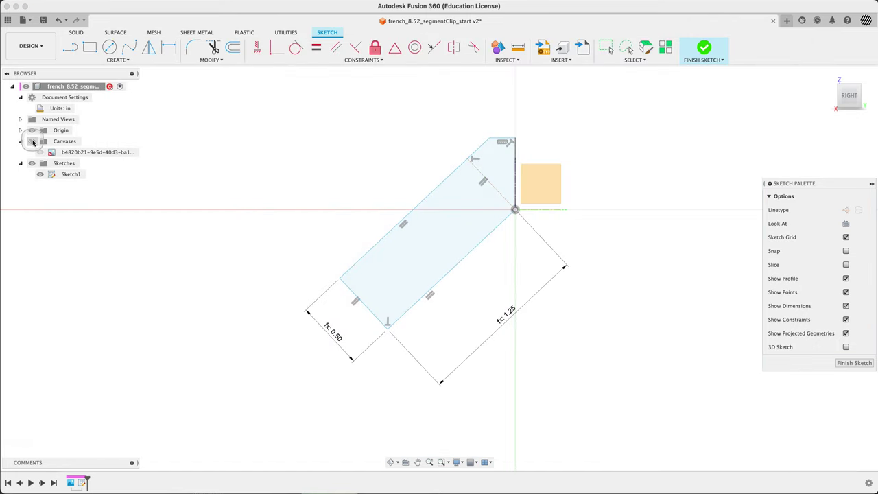
Show the canvas again behind the sketch and check the profile against the drawing
left_click(32, 142)
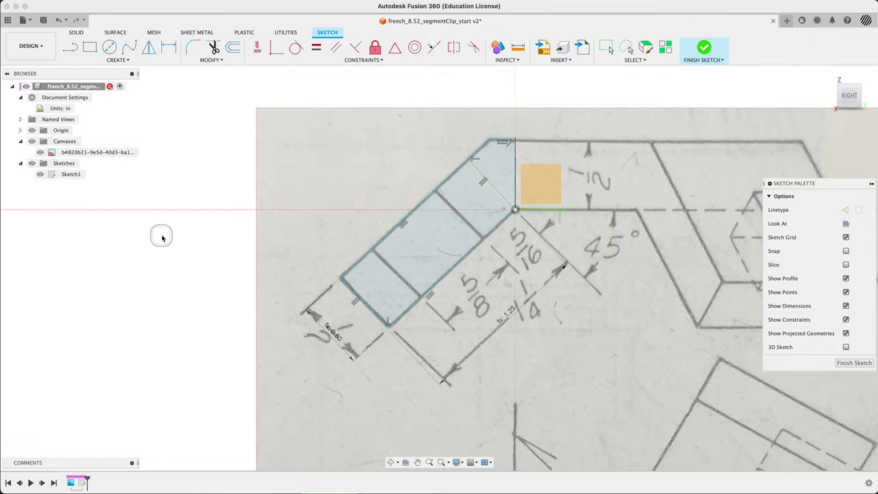
left_click(443, 259)
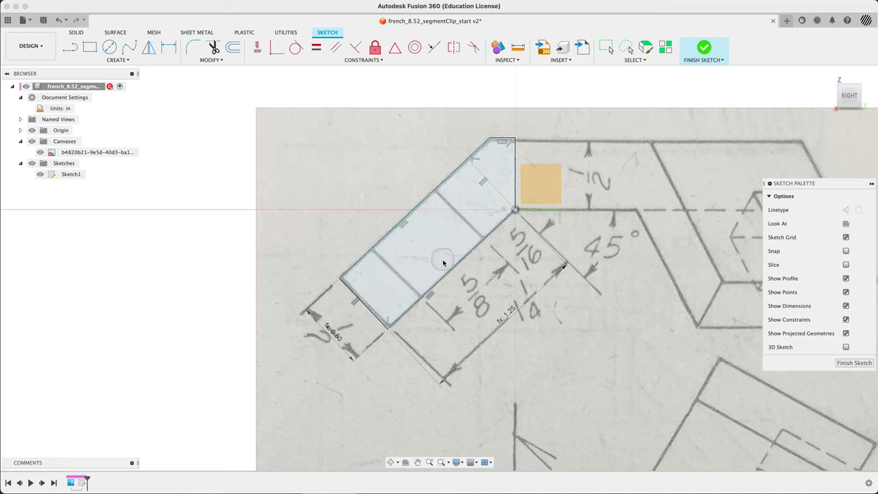
left_click(521, 328)
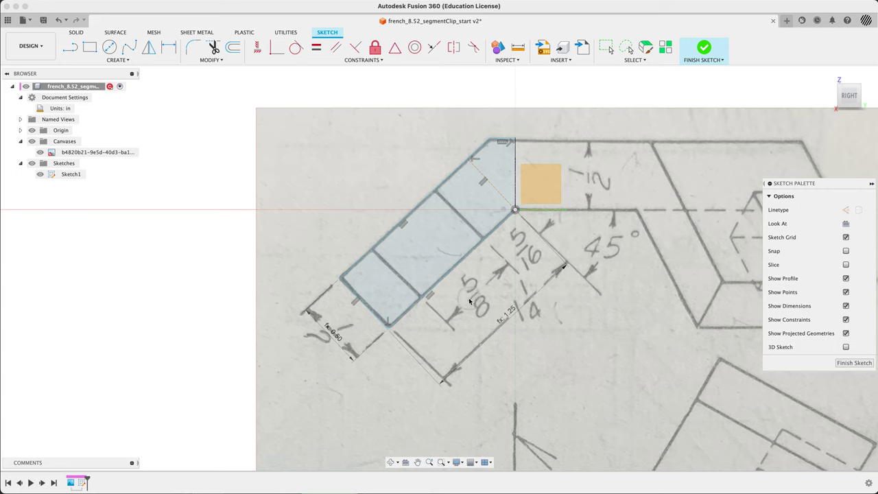
Hide the canvas and move the profile's short top edge to test how the slanted arm can still shift
left_click(486, 228)
left_click(521, 253)
left_click(39, 152)
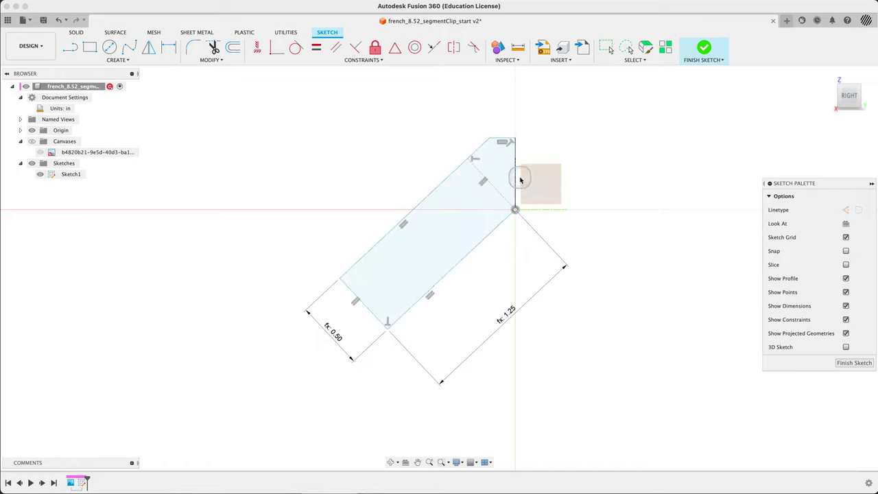
mouse_move(489, 125)
left_mouse_down()
mouse_move(496, 151)
mouse_move(510, 112)
left_mouse_up()
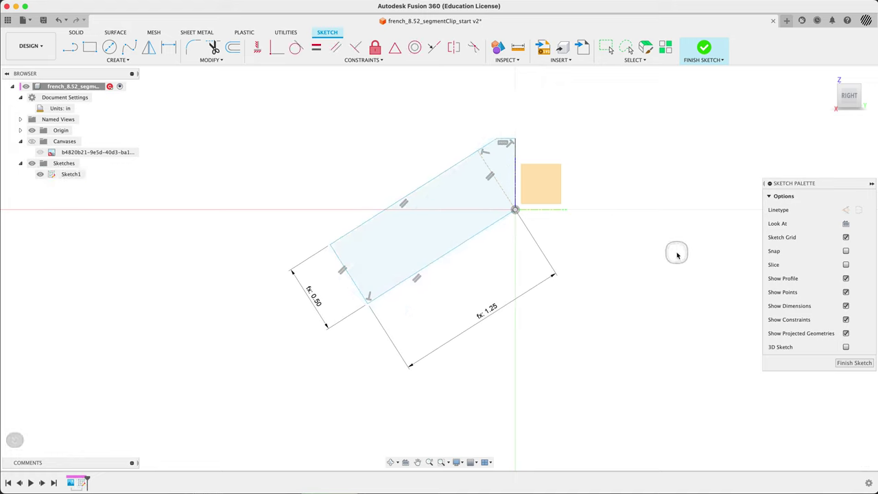
Dimension the angle between the profile's short top edge and the upper slanted edge as 45 degrees
key("d")
left_click(488, 151)
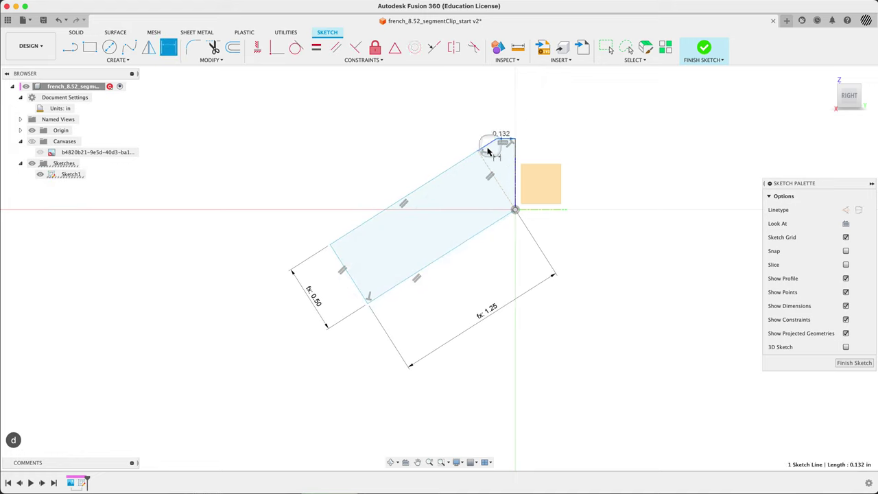
left_click(443, 173)
left_click(266, 219)
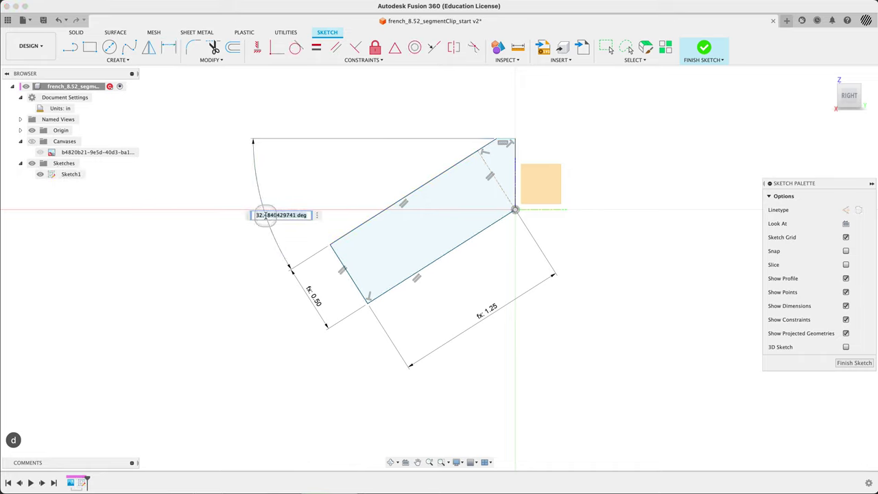
type("45")
key("Return")
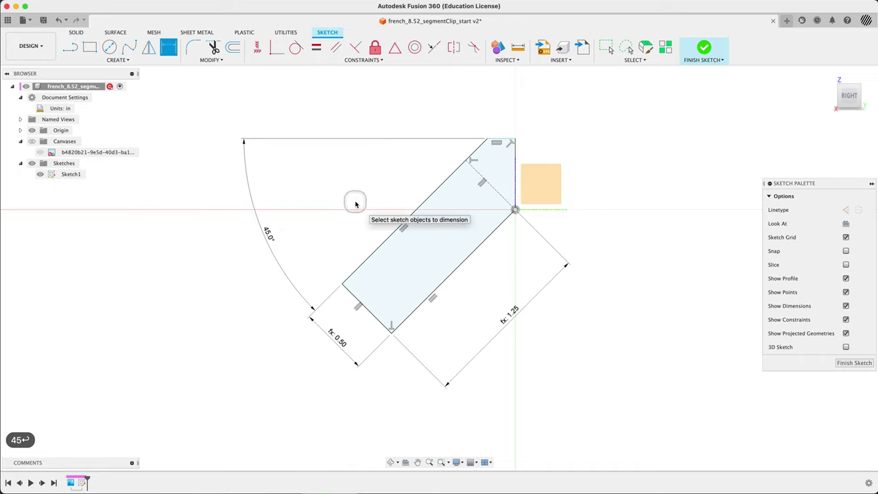
key("Escape")
Compare the profile with the canvas and draw two lines across the slanted arm, perpendicular to its long edges
left_click(33, 142)
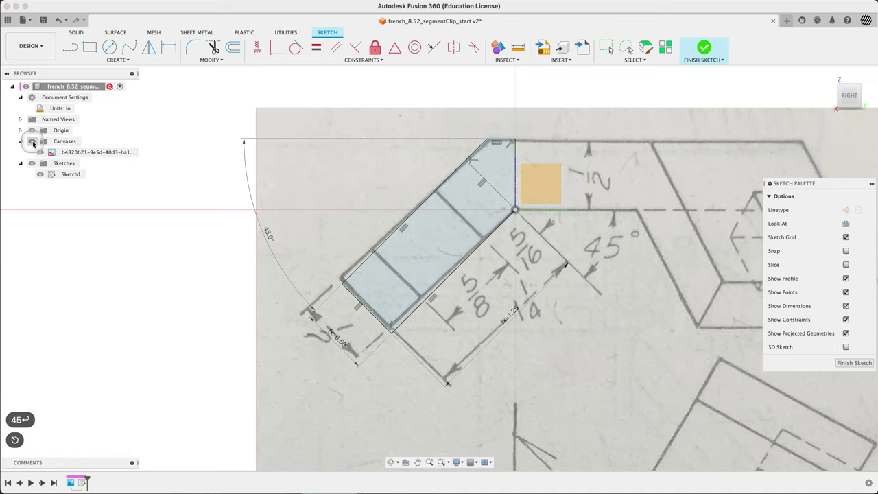
left_click(33, 142)
key("l")
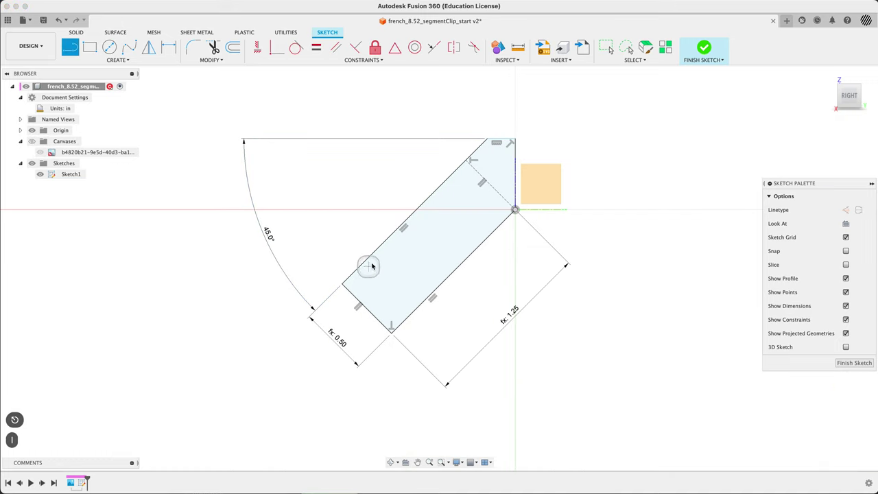
left_click(377, 250)
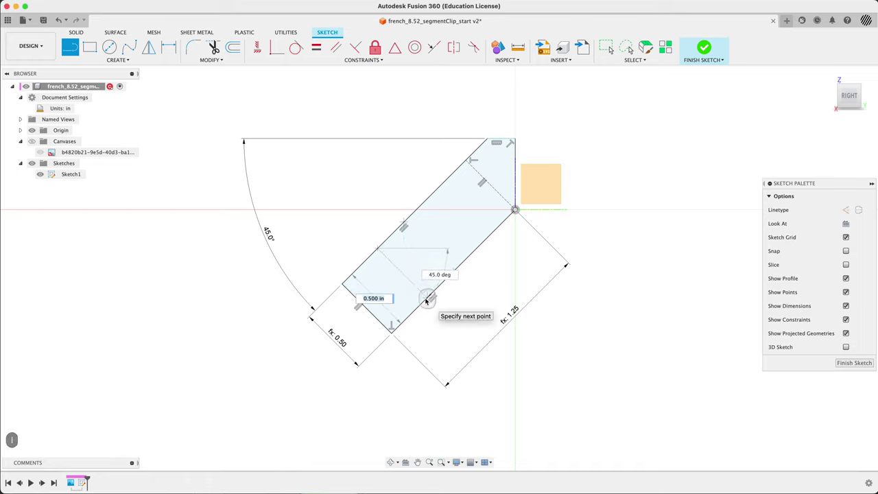
double_click(427, 297)
left_click(433, 196)
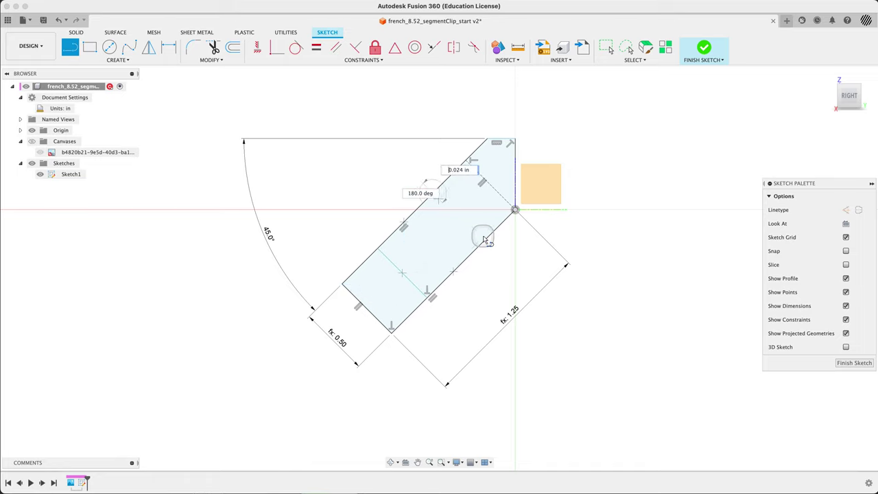
double_click(483, 244)
key("Escape")
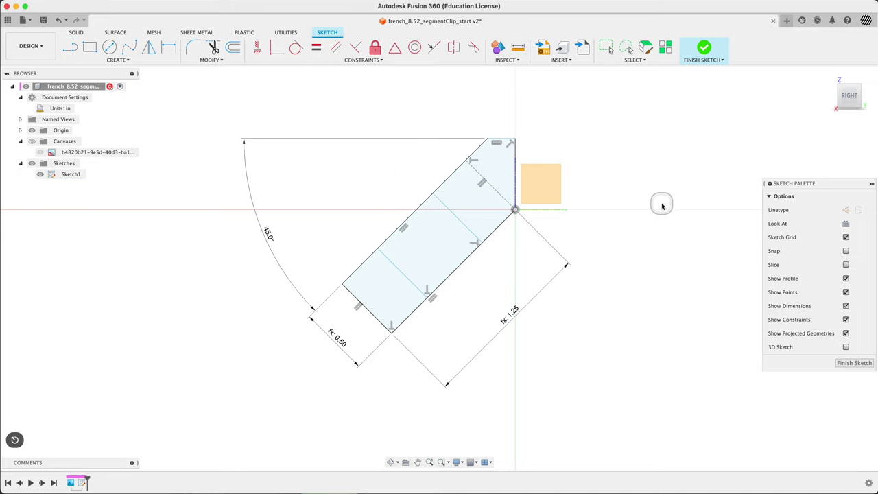
Dimension the spacing between the two cross lines with the expression depth/2
key("d")
left_click(410, 279)
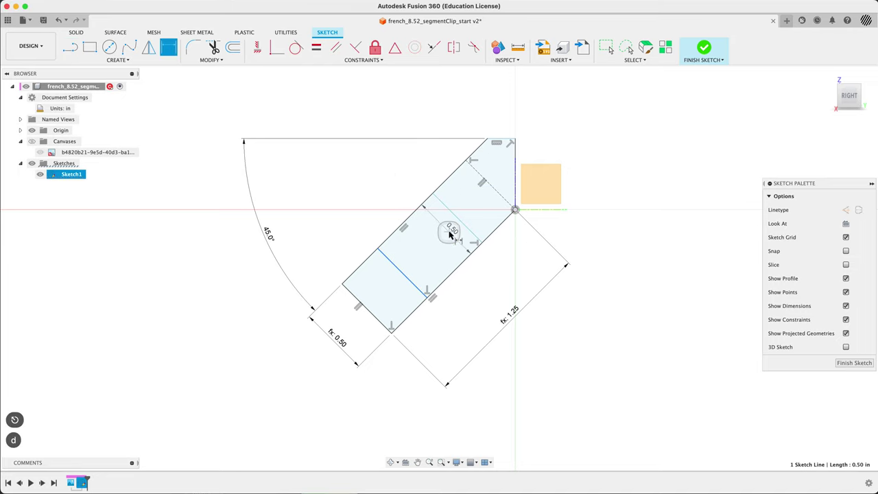
left_click(456, 219)
left_click(373, 202)
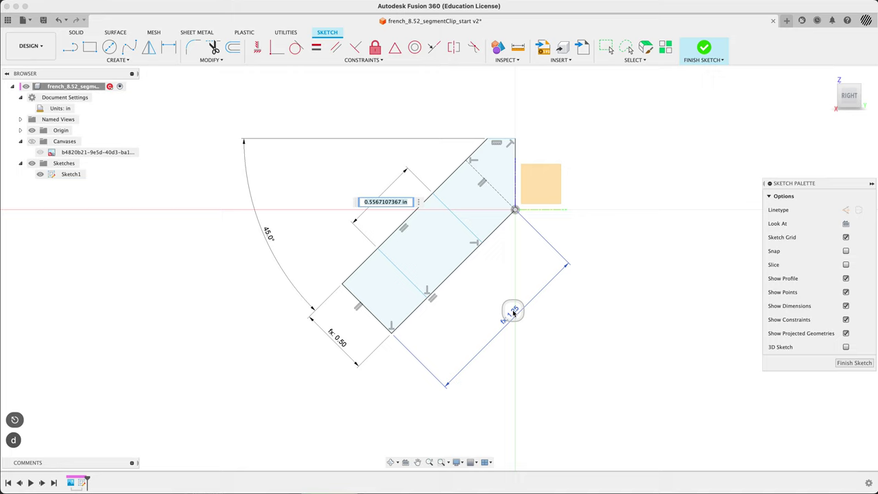
type("de")
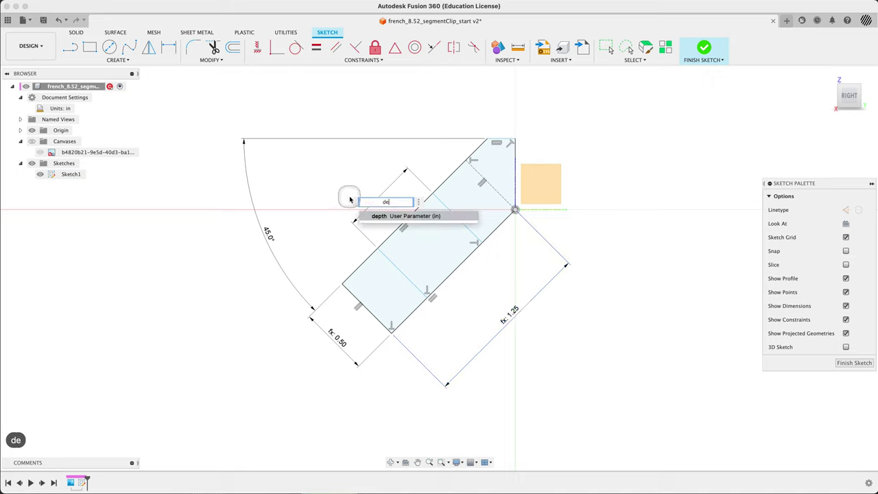
type("p")
key("Return")
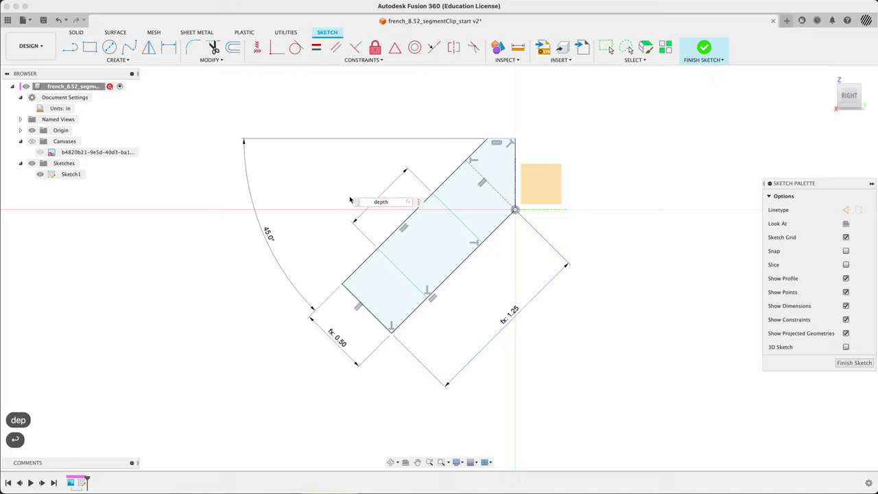
type("/2")
key("Return")
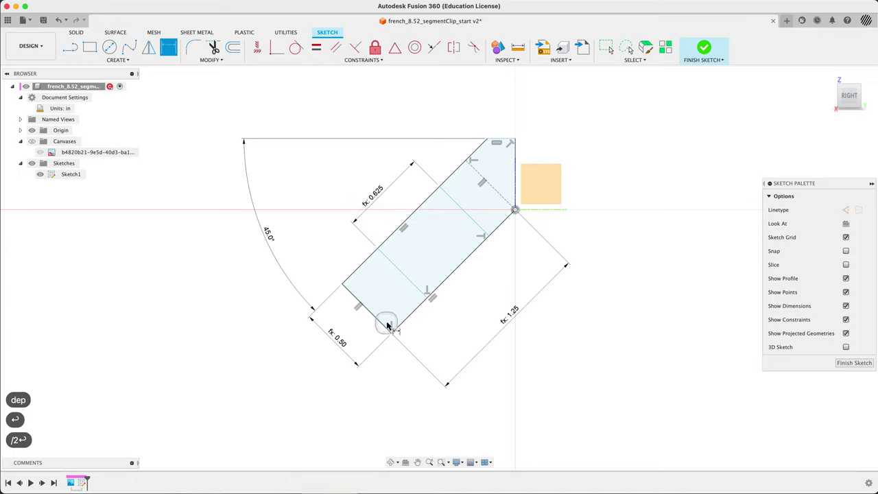
Dimension the distance from the upper cross line to the dashed construction line with the expression depth/4
left_click(480, 226)
left_click(505, 199)
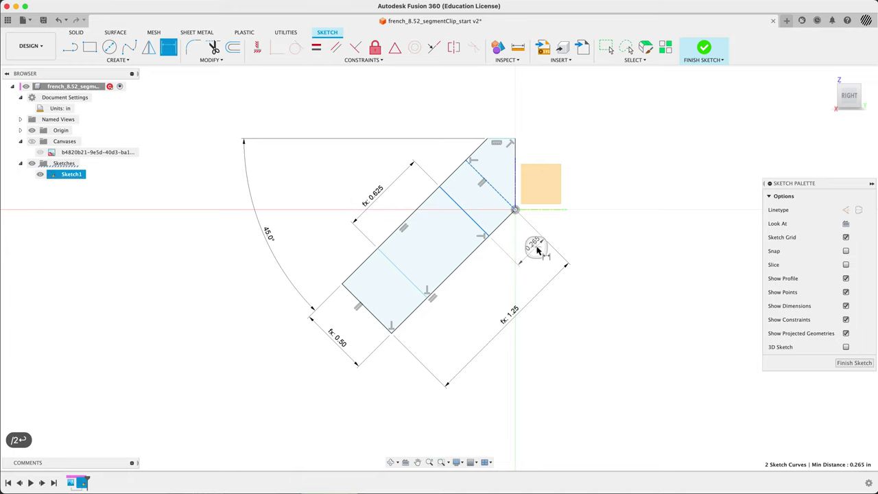
left_click(534, 250)
type("dep")
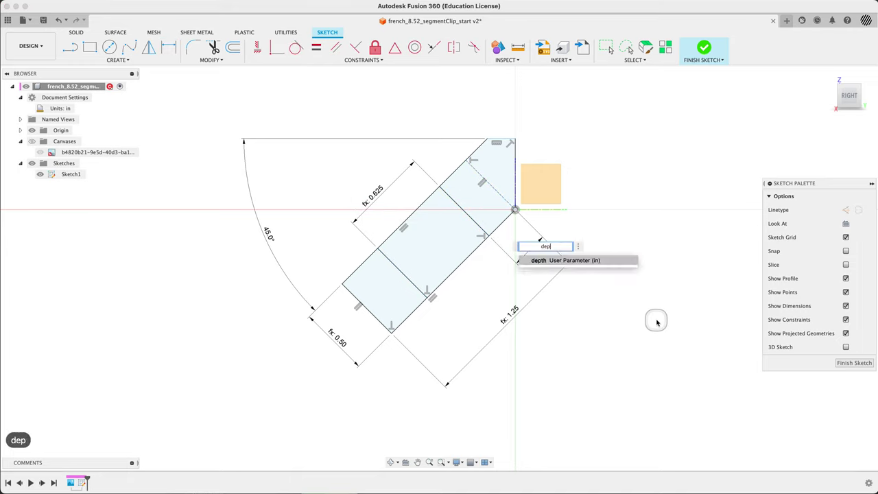
key("Return")
type("/4")
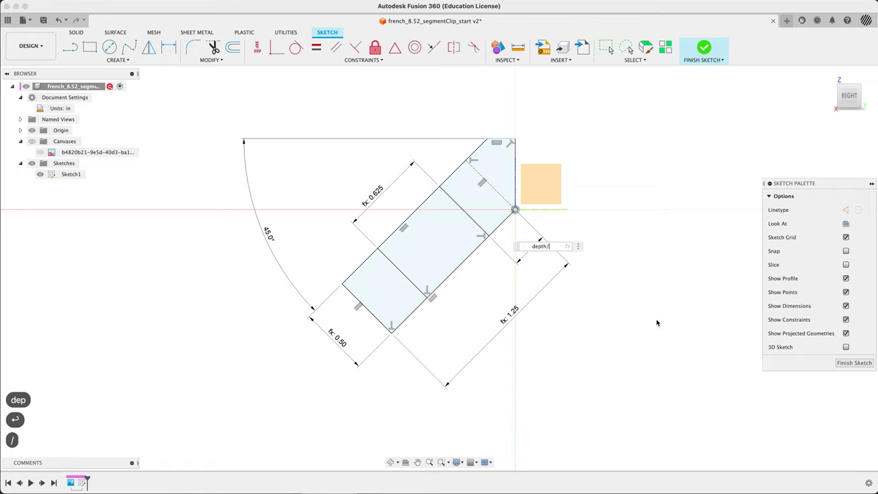
key("Return")
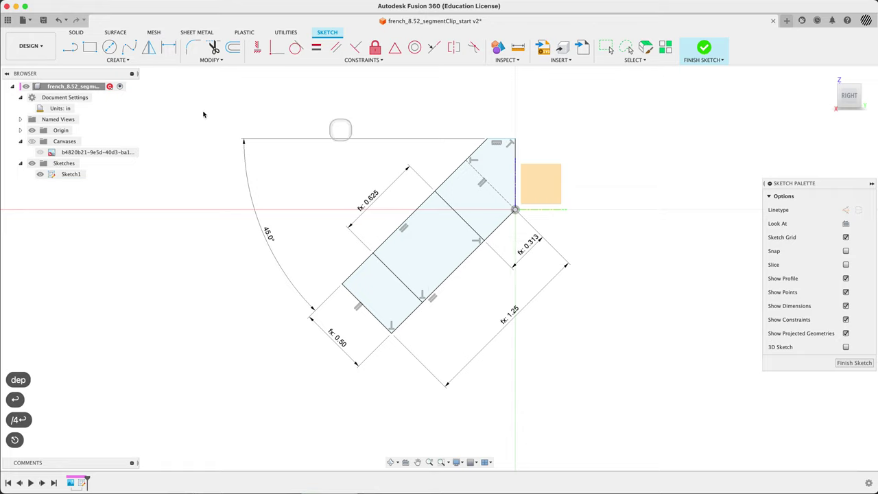
Check the cross lines against the canvas and calculate 5/16 in Spotlight
left_click(32, 141)
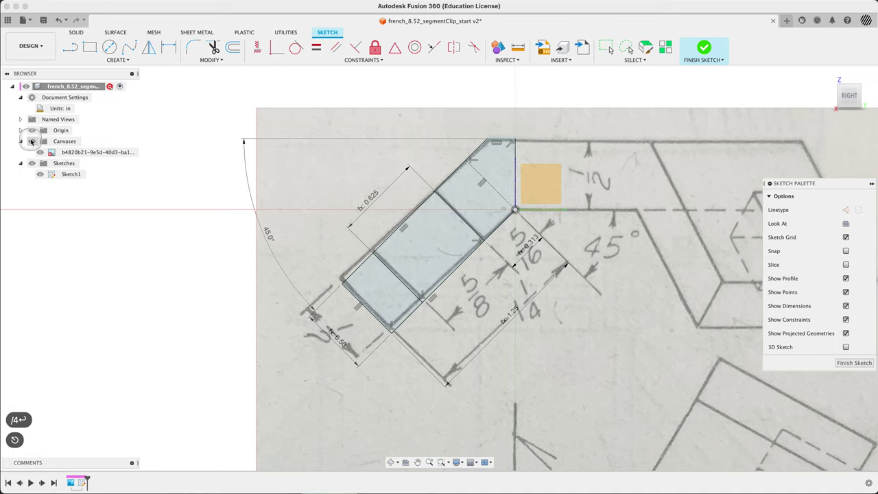
left_click(32, 141)
key("super+space")
type("5")
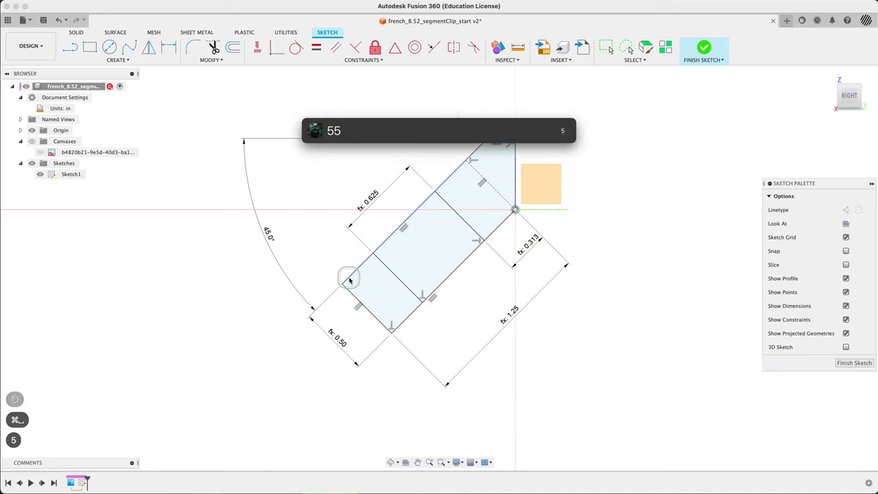
type("/16")
key("Escape")
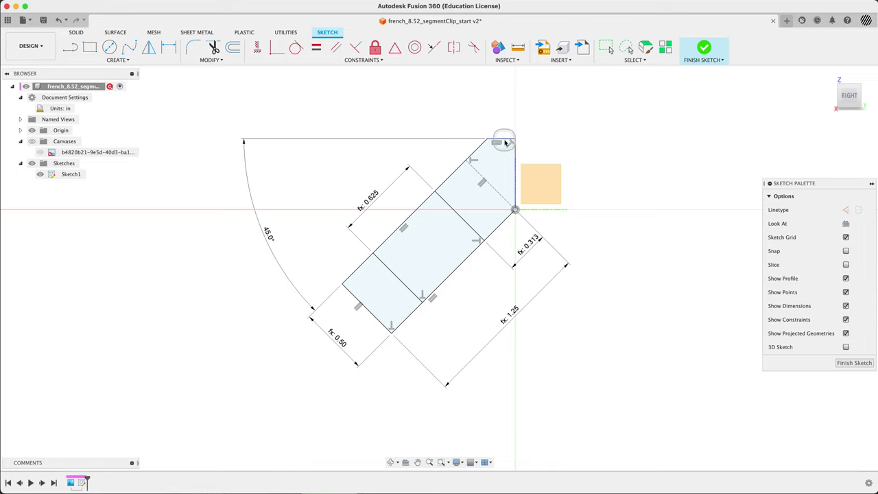
Shift the profile's short top edge and apply an Equal constraint between the arm's lower end edge and the vertical edge at the origin
mouse_move(505, 142)
left_mouse_down()
mouse_move(508, 114)
mouse_move(493, 149)
left_mouse_up()
left_click(499, 112)
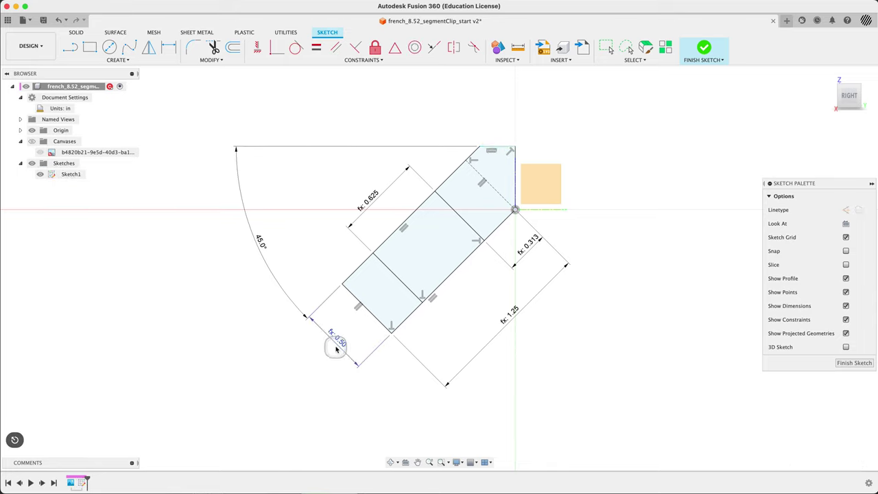
left_click(317, 46)
left_click(365, 287)
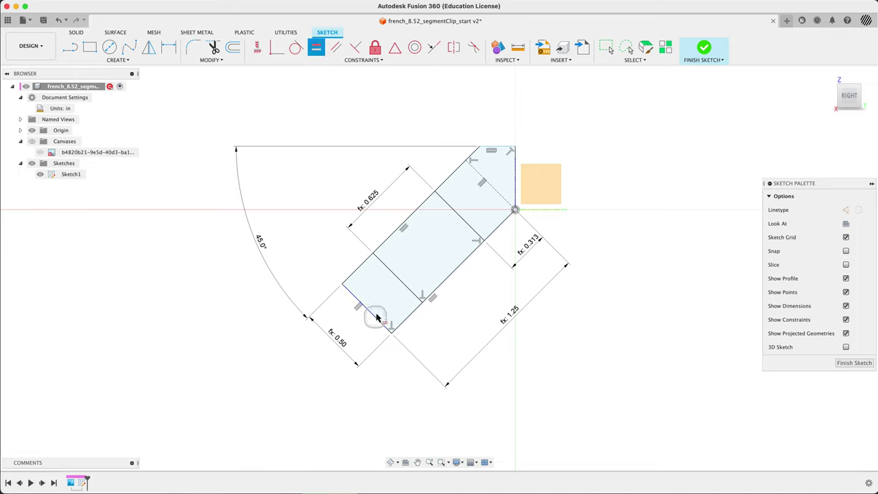
left_click(376, 317)
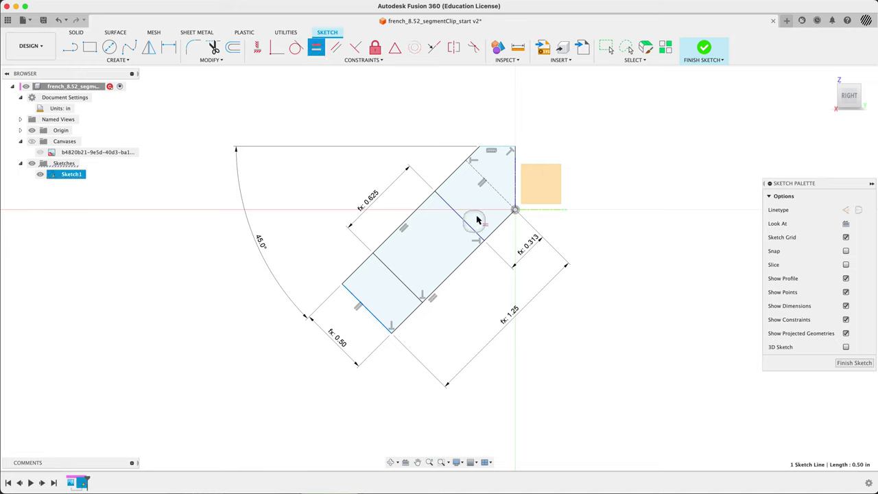
left_click(516, 173)
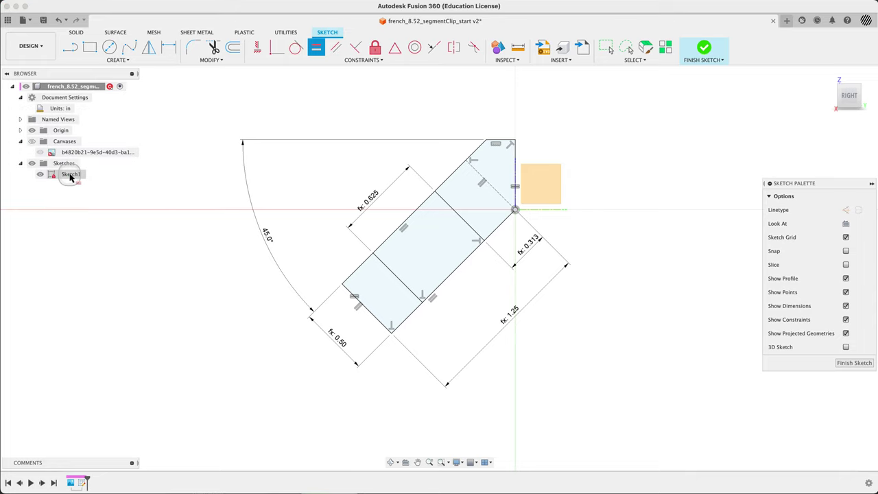
key("Escape")
Finish the sketch and rename it layout
left_click(855, 364)
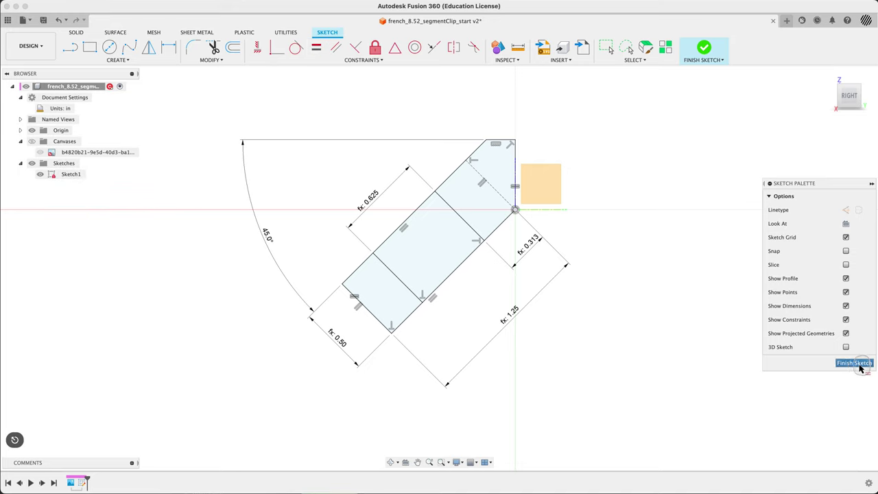
left_click(65, 175)
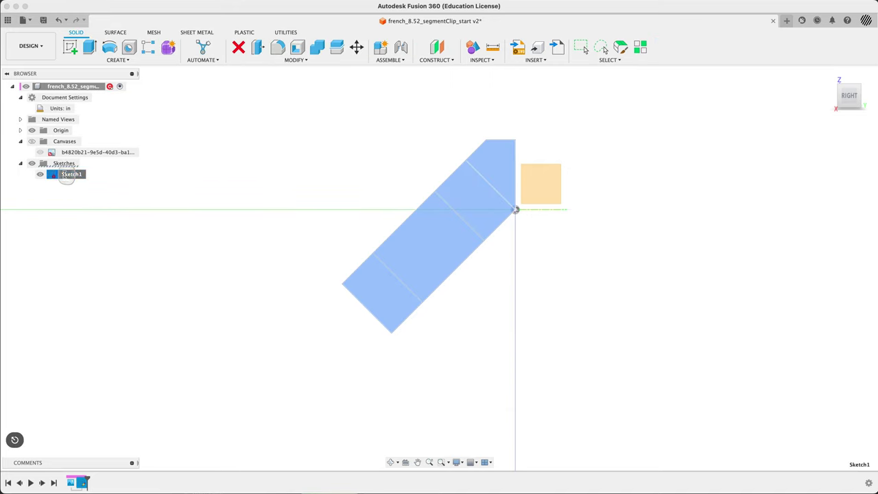
left_click(64, 175)
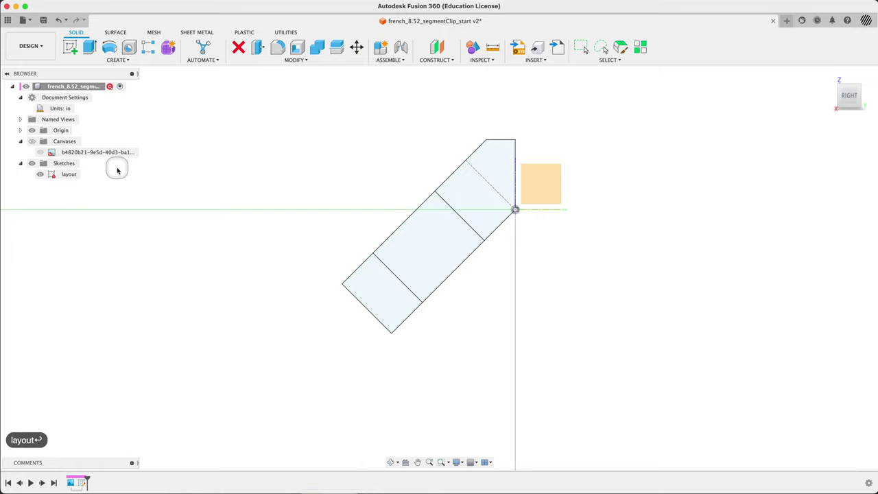
Extrude all three layout profiles as a new body with the distance set to depth
middle_click_drag(204, 287, 197, 247, "shift")
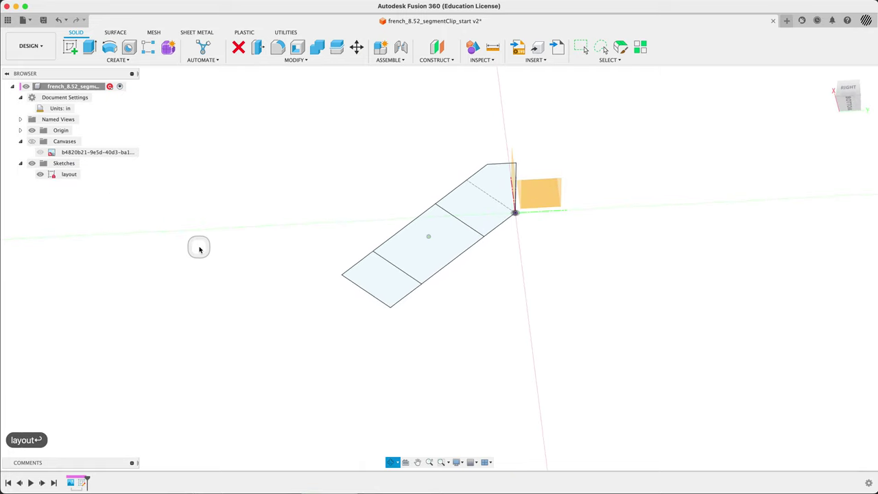
key("e")
mouse_move(325, 110)
left_mouse_down()
mouse_move(389, 225)
mouse_move(620, 385)
left_mouse_up()
left_click_drag(474, 196, 478, 268)
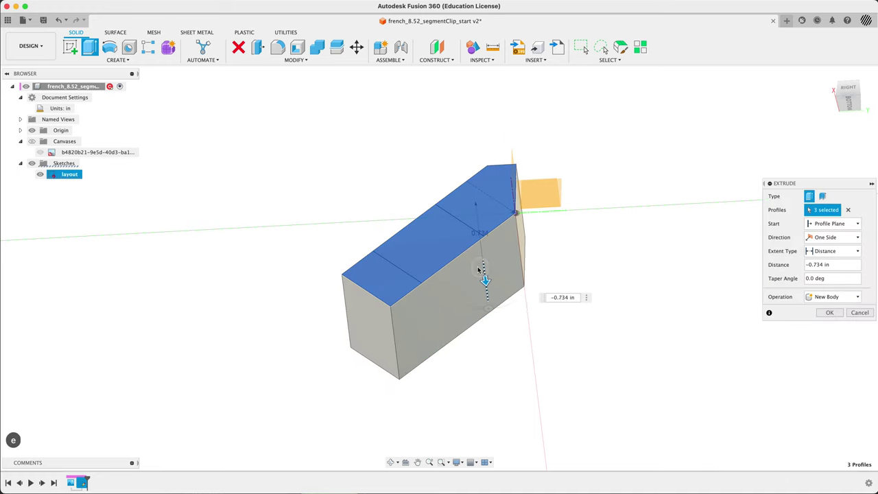
type("dep")
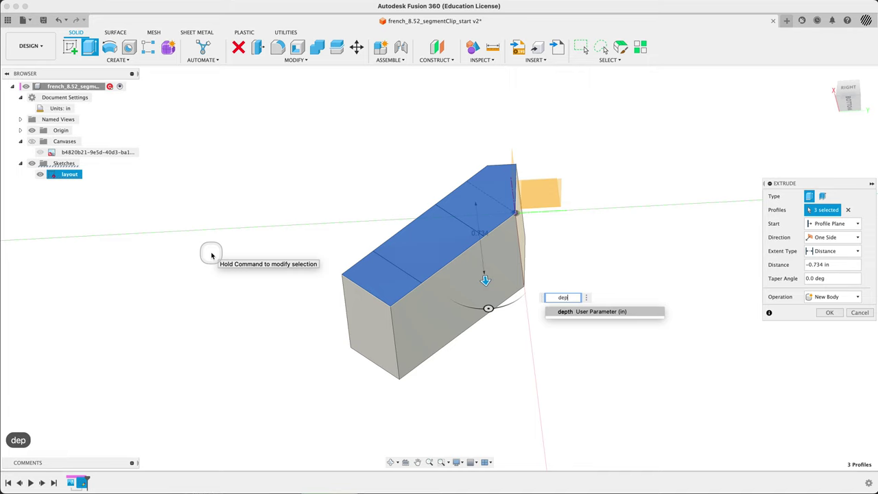
type("t")
key("Return")
key("Return")
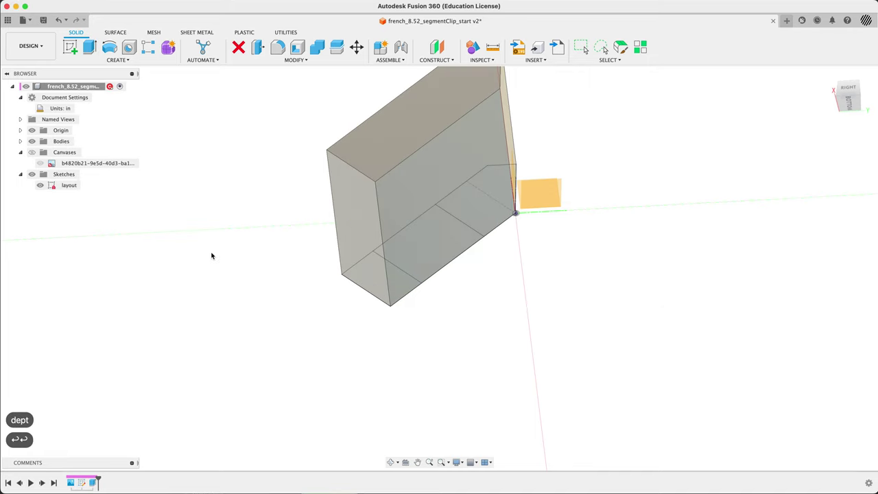
Show the canvas and reverse the body's extrusion by setting its distance to -depth
left_click(40, 162)
scroll(210, 288, "down", 3)
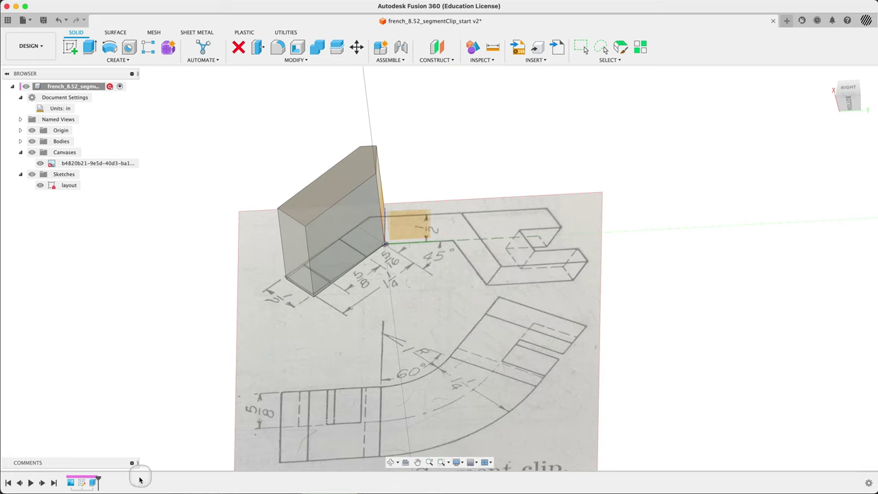
double_click(87, 484)
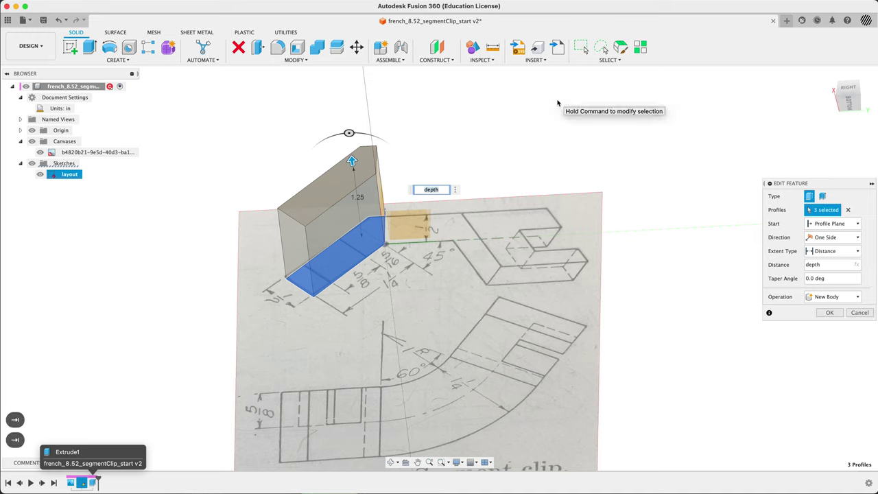
left_click(424, 191)
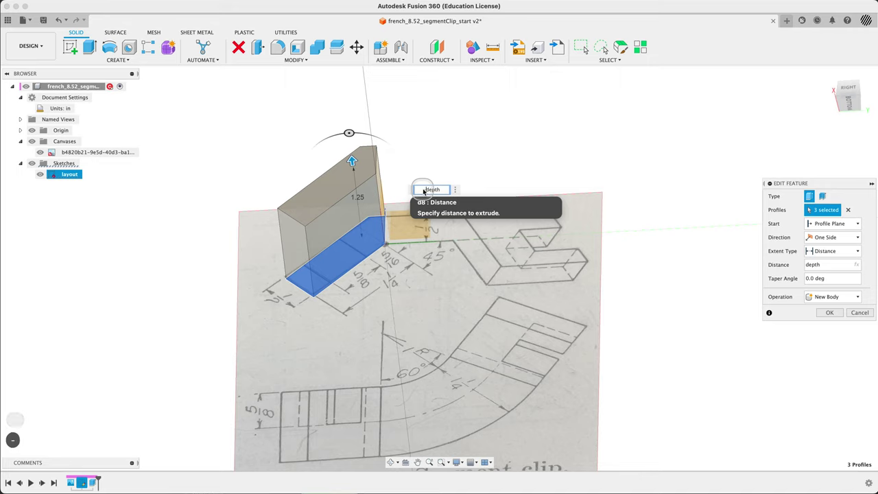
type("-")
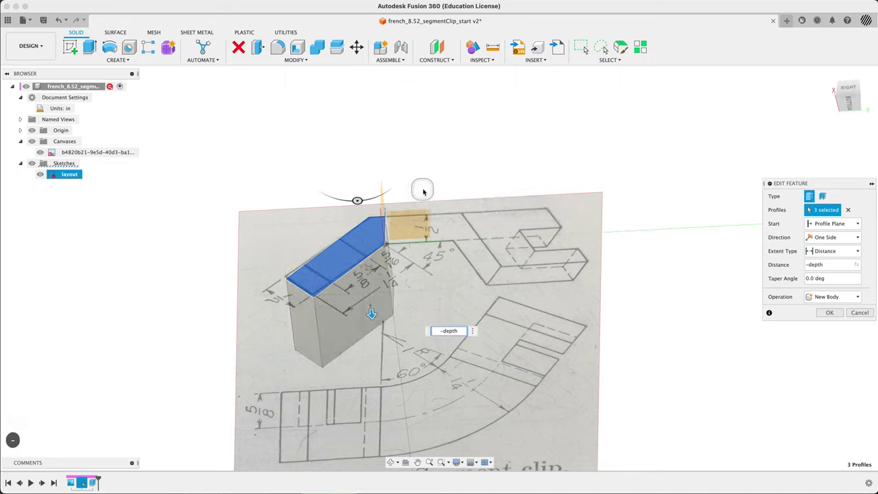
left_click(822, 313)
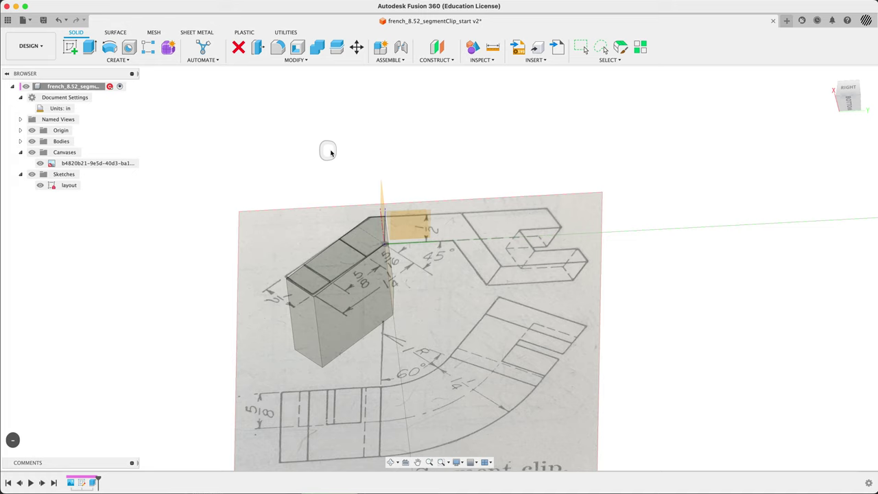
right_click(330, 152)
left_click(333, 158)
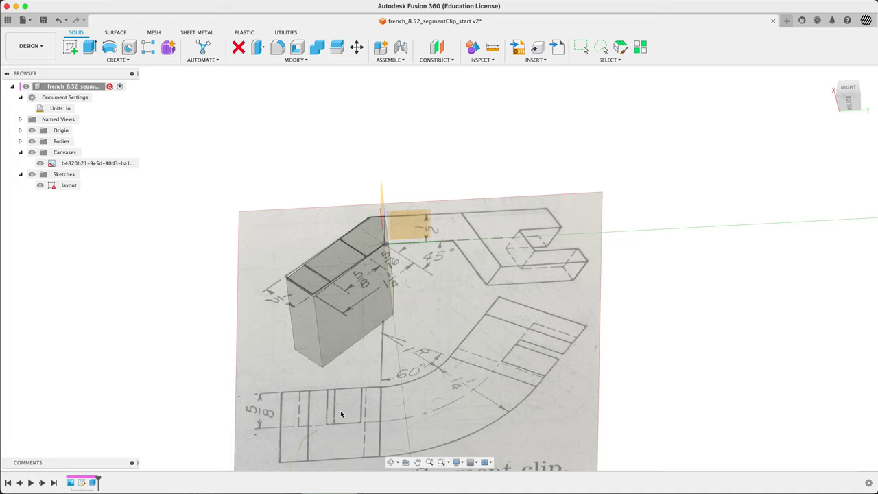
Extrude the middle layout profile as a cut into the body with a distance based on -depth/2
left_click(87, 47)
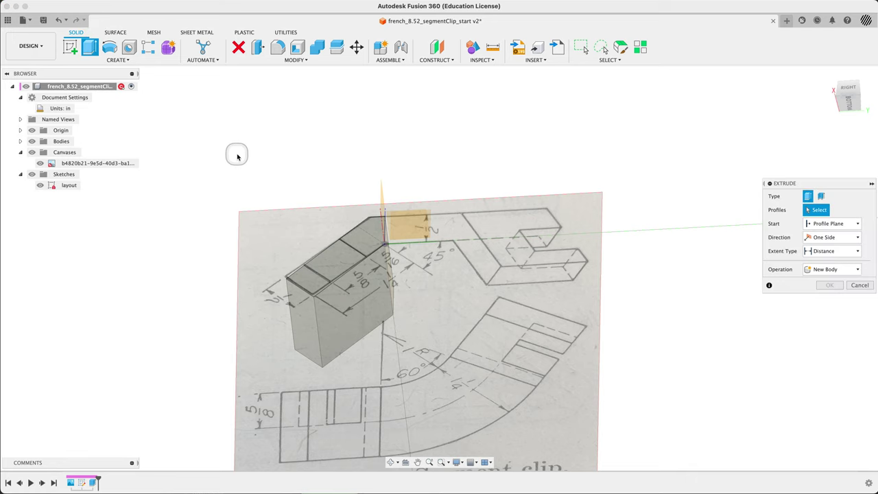
left_click(332, 258)
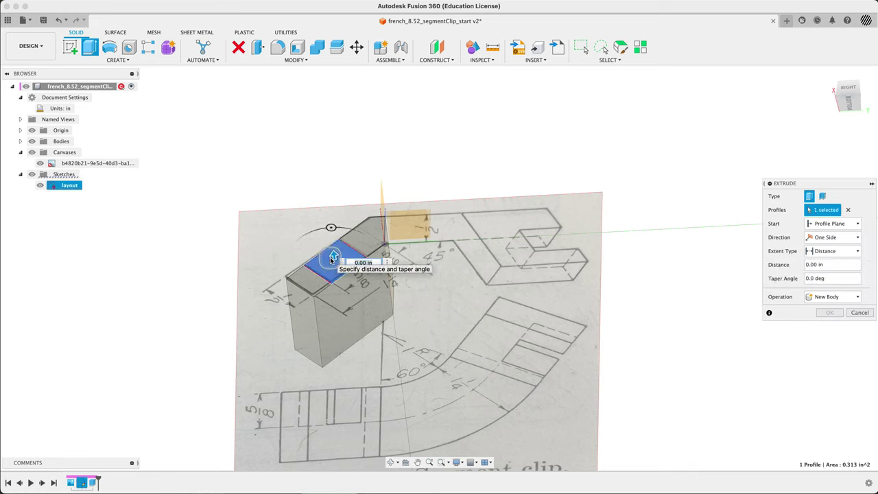
type("-d")
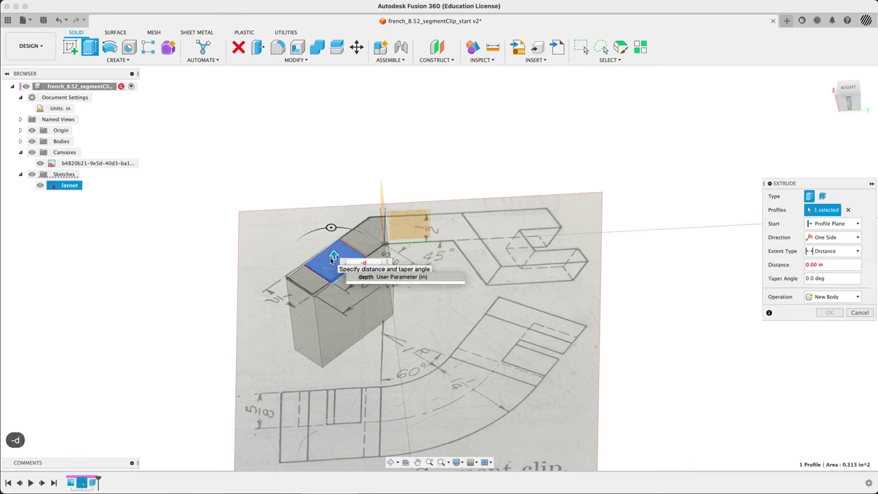
key("Return")
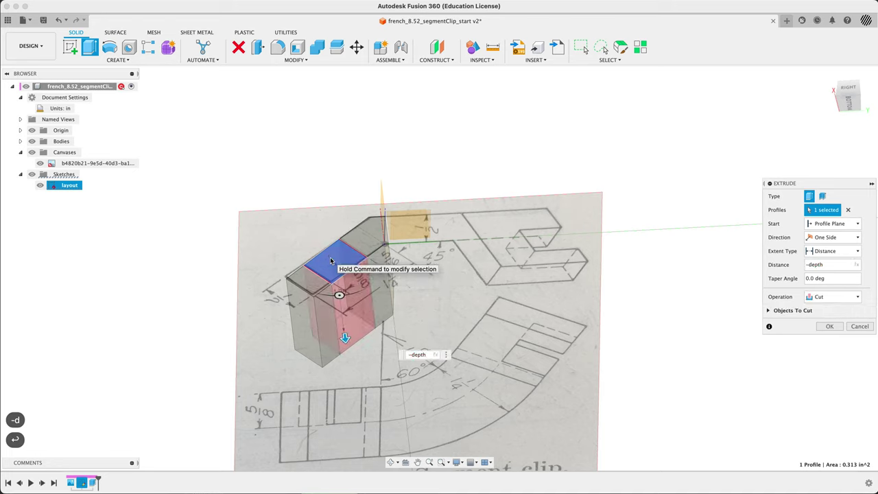
key("Return")
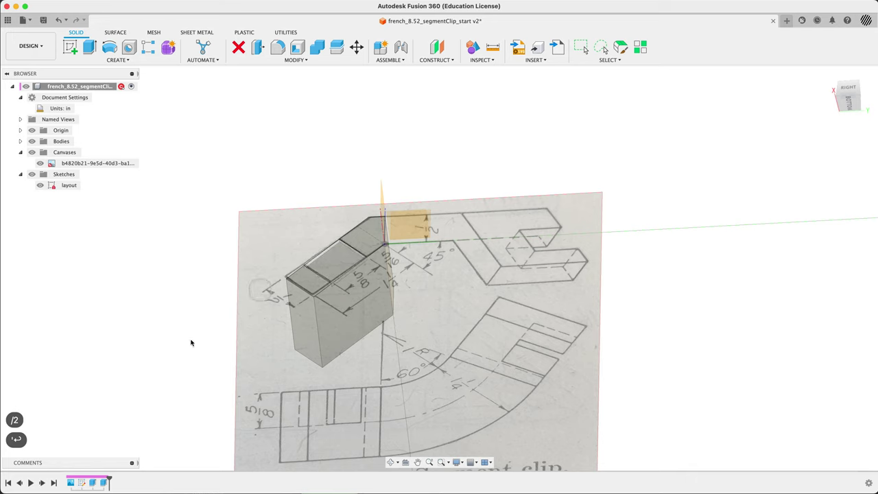
Edit the notch cut and correct its distance expression to -depth/2
double_click(104, 482)
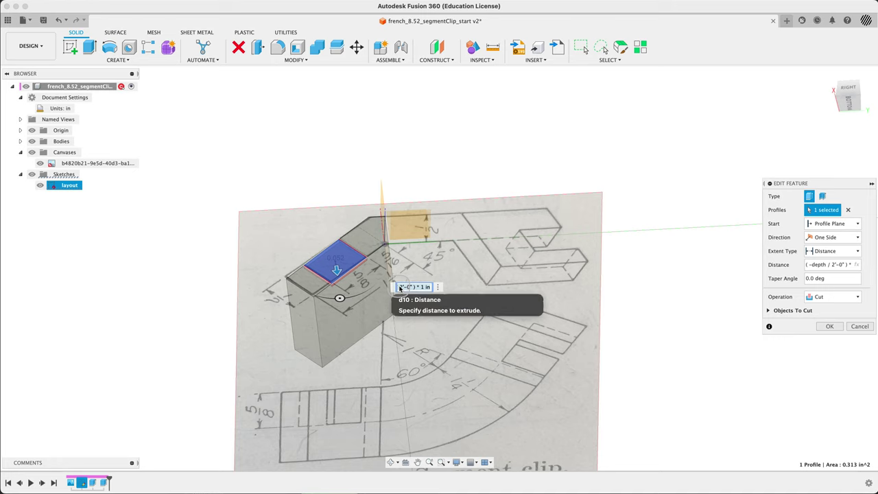
type("-dep")
key("Return")
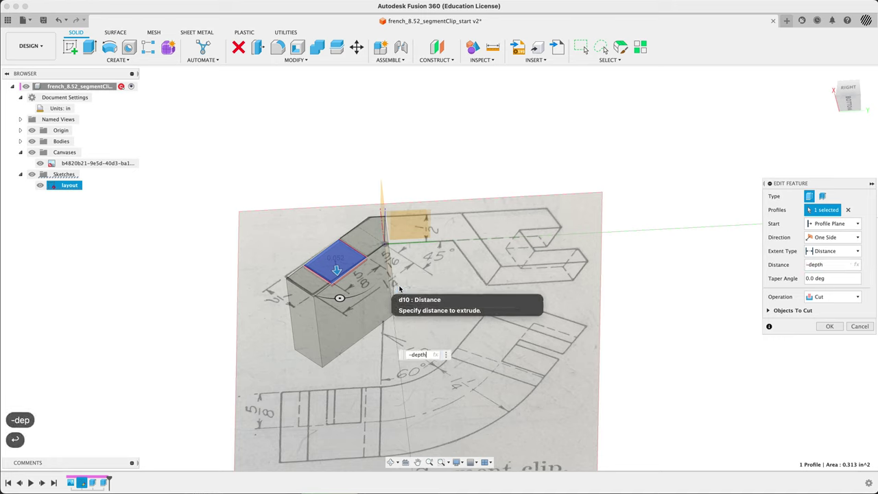
type("/2")
key("Return")
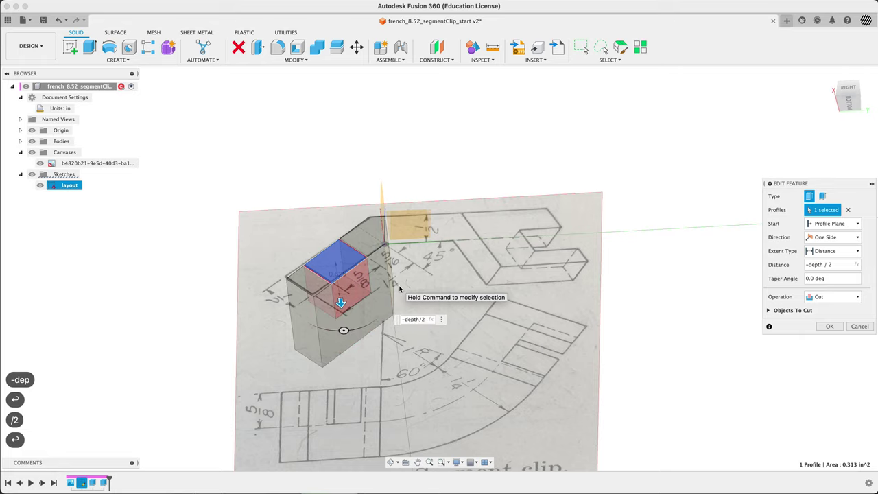
mouse_move(400, 293)
middle_mouse_down("shift")
mouse_move(410, 258)
mouse_move(402, 300)
mouse_move(391, 304)
mouse_move(397, 293)
mouse_move(405, 301)
middle_mouse_up("shift")
scroll(518, 239, "down", 3)
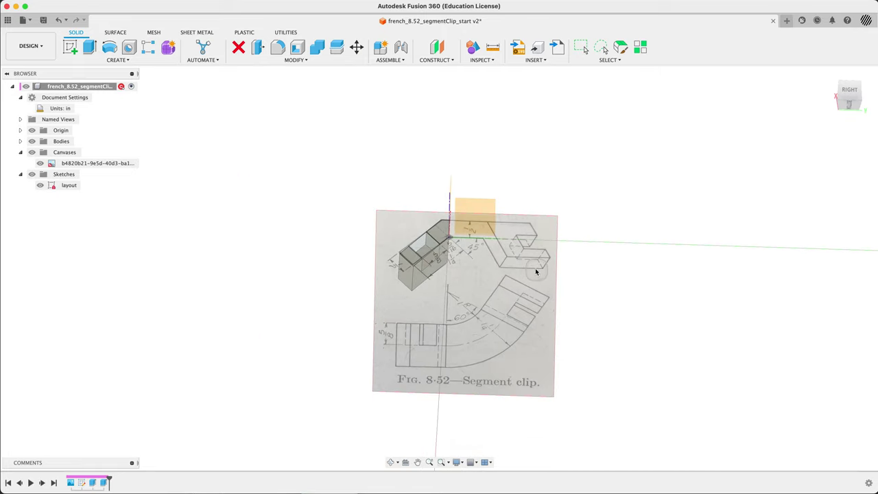
Start a Move/Copy of the notched clip body with Create Copy enabled
mouse_move(515, 314)
middle_mouse_down("shift")
mouse_move(528, 344)
mouse_move(518, 331)
mouse_move(521, 309)
mouse_move(475, 306)
mouse_move(470, 321)
mouse_move(436, 301)
mouse_move(413, 308)
mouse_move(406, 289)
mouse_move(506, 328)
mouse_move(462, 298)
mouse_move(487, 296)
mouse_move(482, 302)
middle_mouse_up("shift")
scroll(508, 288, "up", 5)
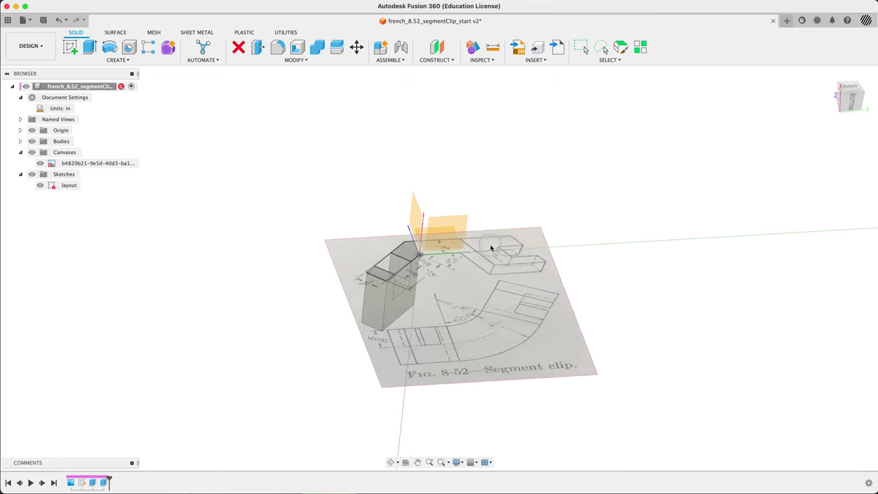
mouse_move(529, 319)
middle_mouse_down("shift")
mouse_move(521, 323)
mouse_move(529, 323)
middle_mouse_up("shift")
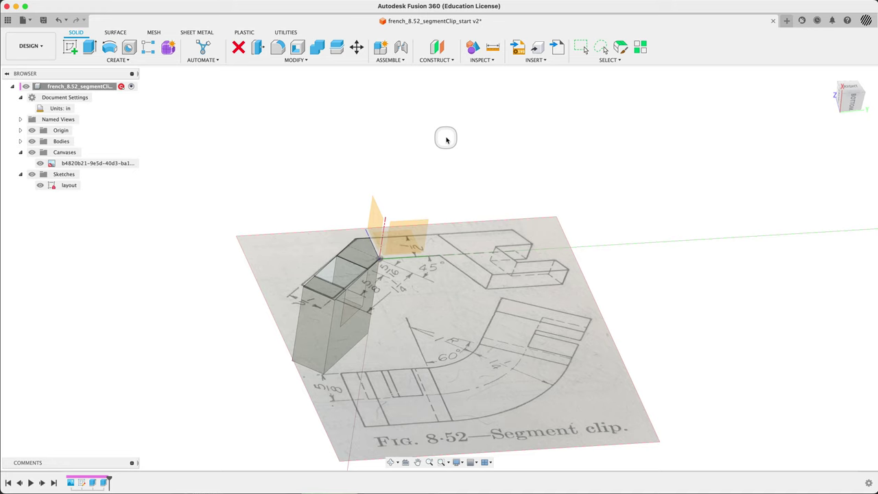
key("m")
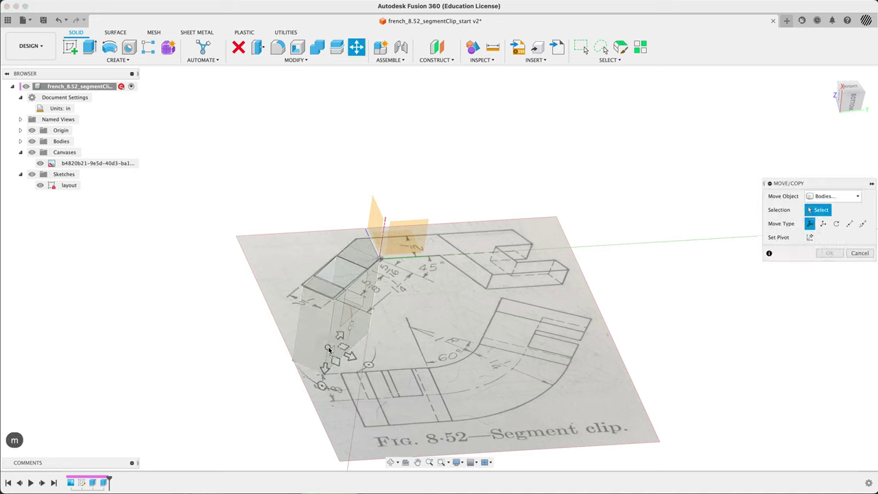
left_click(355, 317)
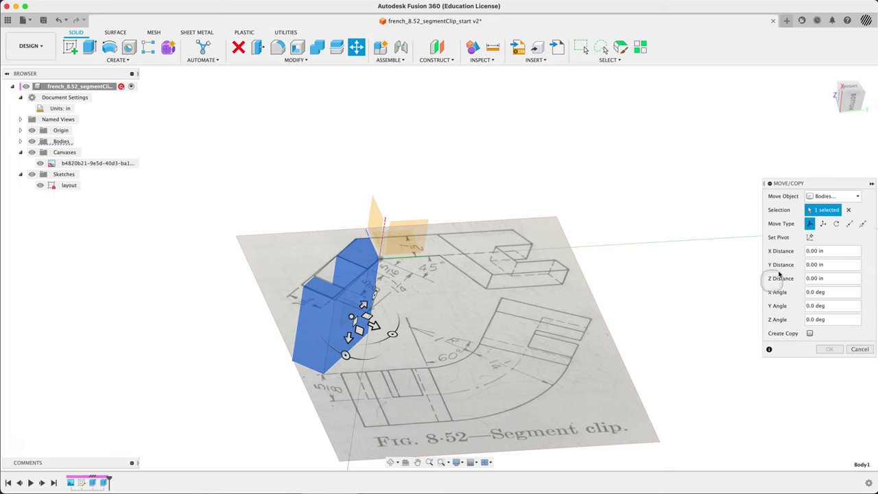
left_click(810, 334)
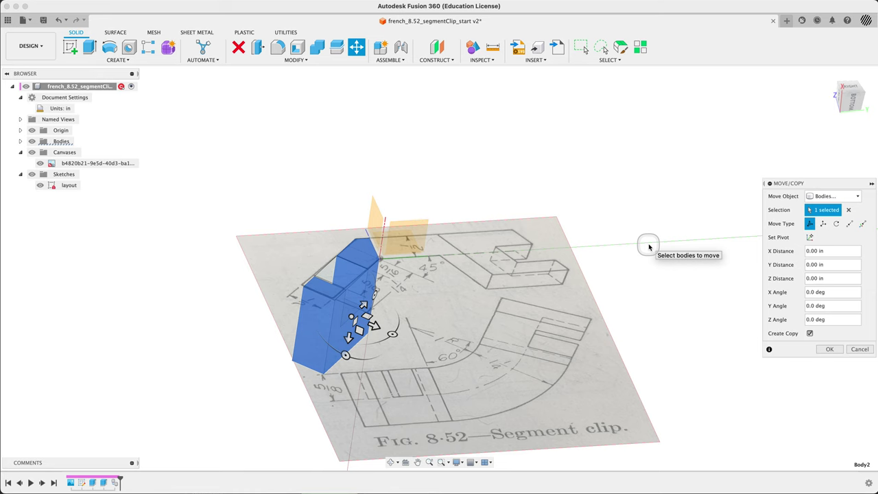
Set the move pivot 1 in along Z from the body's short top edge near the origin
middle_click_drag(688, 318, 609, 341, "shift")
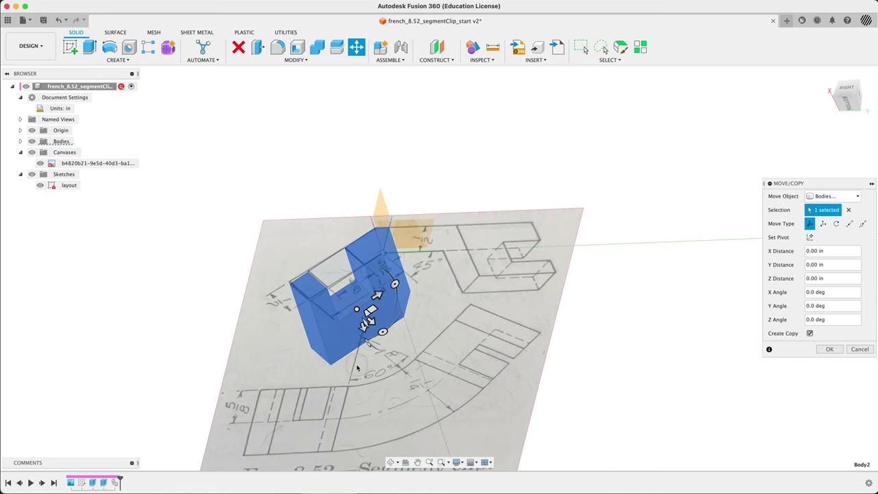
middle_click_drag(374, 365, 455, 359, "shift")
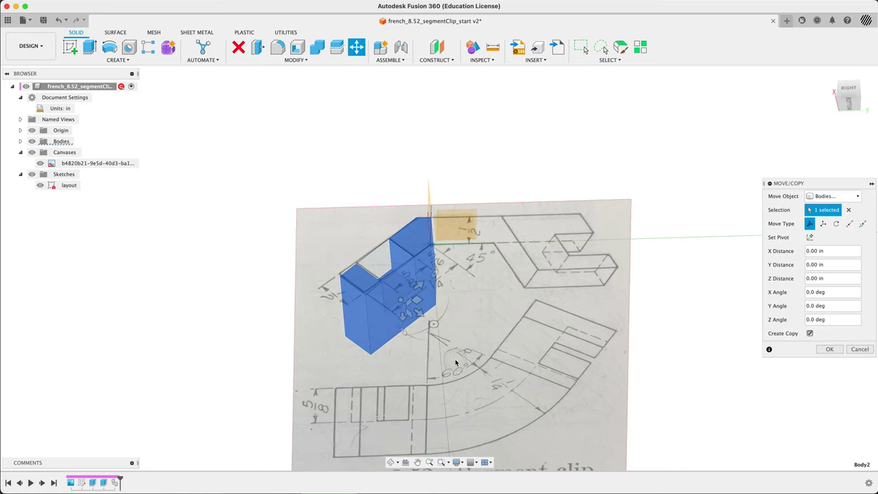
middle_click_drag(432, 330, 489, 286, "shift")
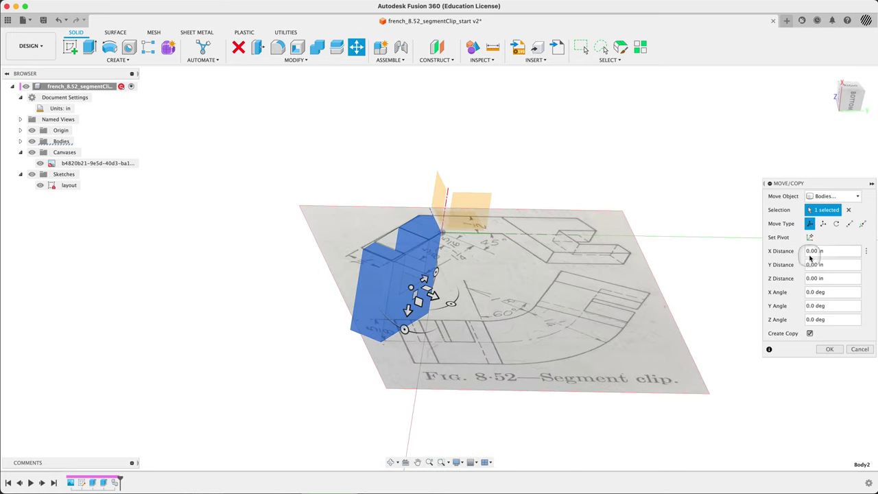
left_click(810, 238)
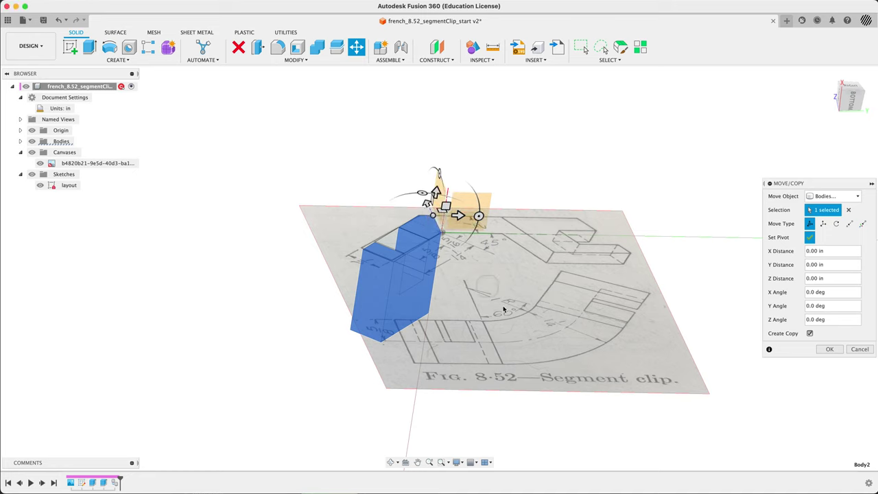
left_click_drag(436, 192, 442, 160)
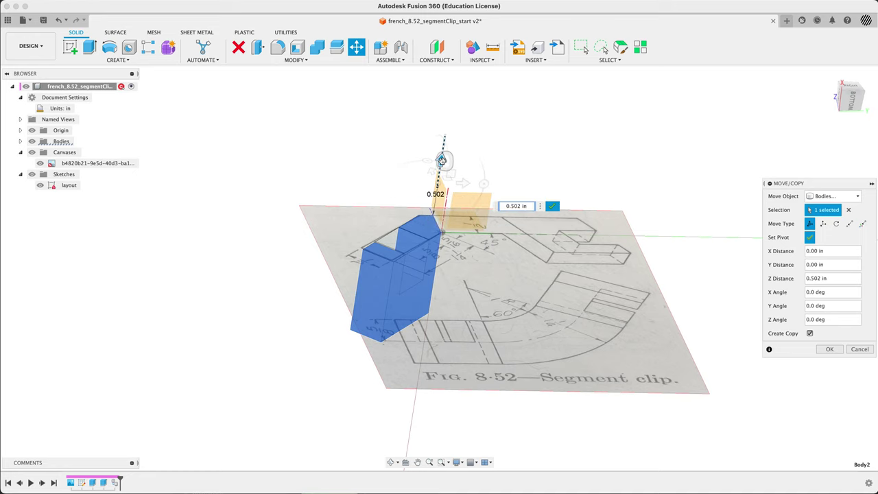
type("1")
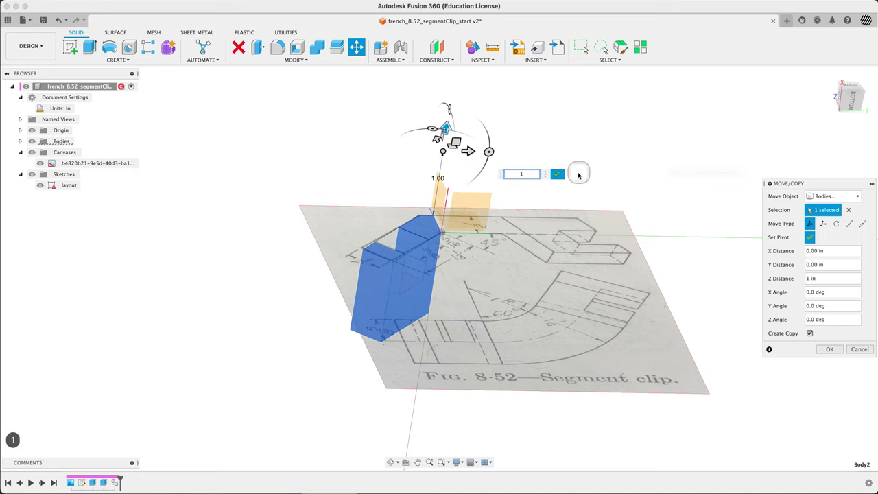
left_click(559, 176)
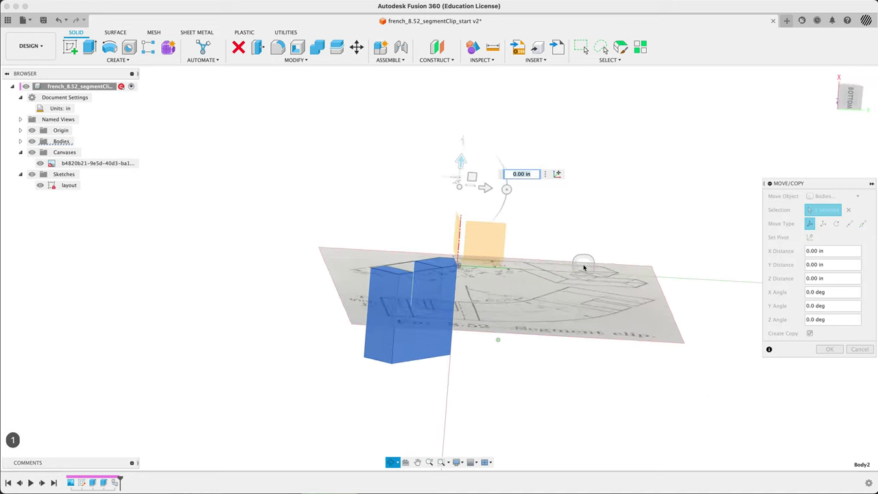
Rotate the copied body about the offset pivot by a Y angle of -60 deg
mouse_move(579, 251)
middle_mouse_down("shift")
mouse_move(569, 293)
mouse_move(549, 295)
mouse_move(561, 290)
mouse_move(569, 260)
middle_mouse_up("shift")
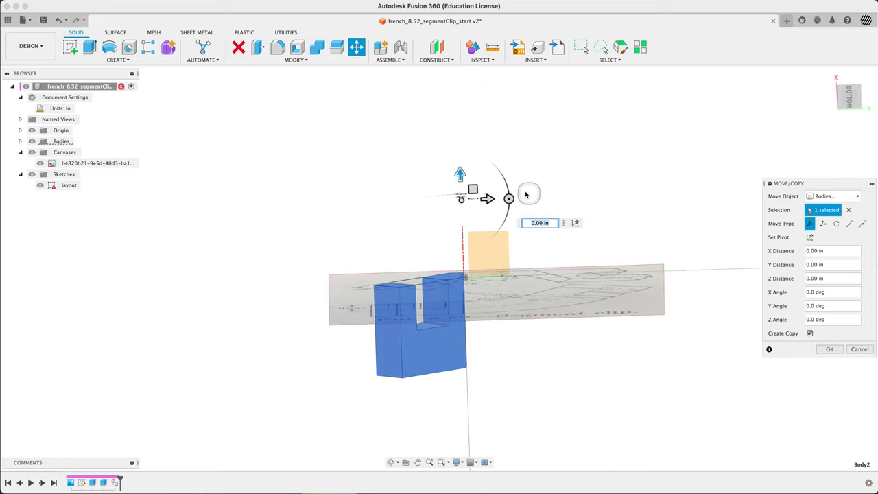
left_click_drag(510, 198, 479, 173)
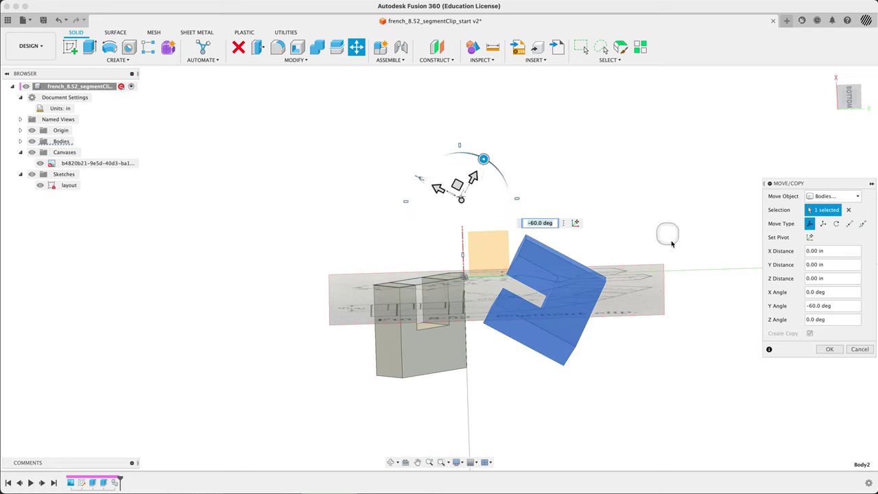
middle_click_drag(701, 220, 670, 229, "shift")
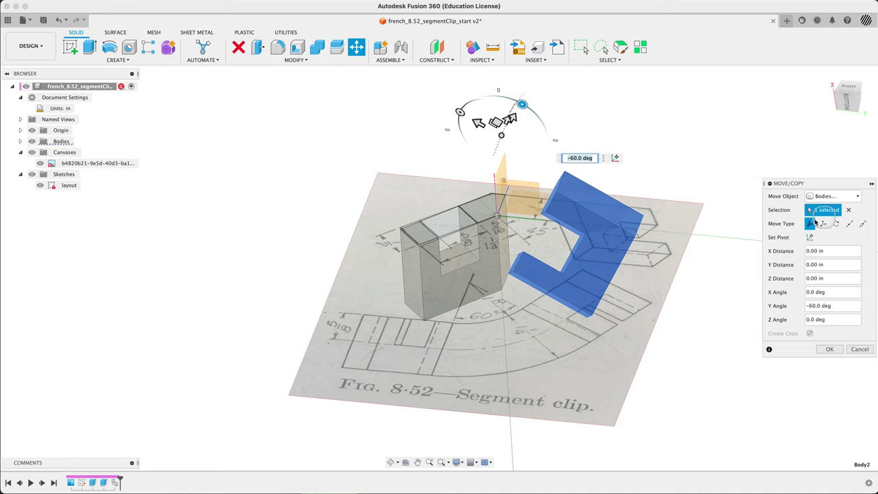
Reset the pivot to the midpoint of the copy's long upper edge and rotate the copy by a Z angle of -180 deg
left_click(615, 160)
left_click(622, 197)
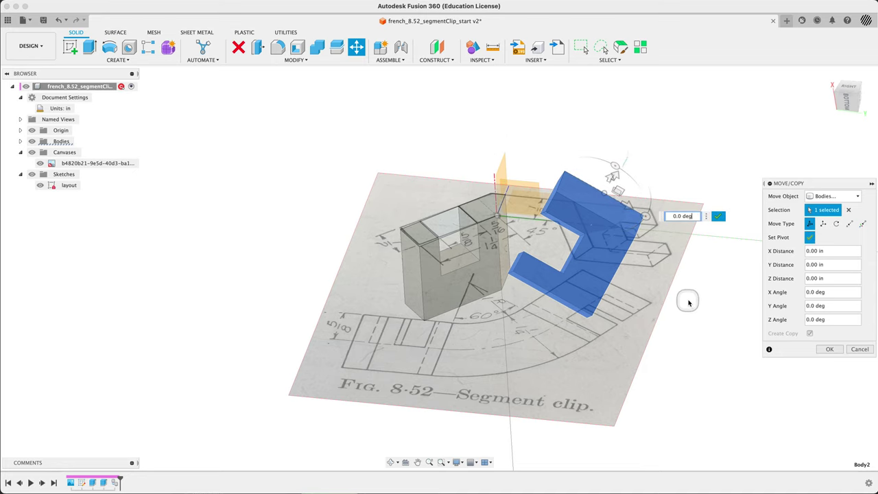
middle_click_drag(686, 300, 649, 287, "shift")
mouse_move(621, 281)
left_mouse_down()
mouse_move(621, 247)
mouse_move(596, 199)
mouse_move(622, 281)
left_mouse_up()
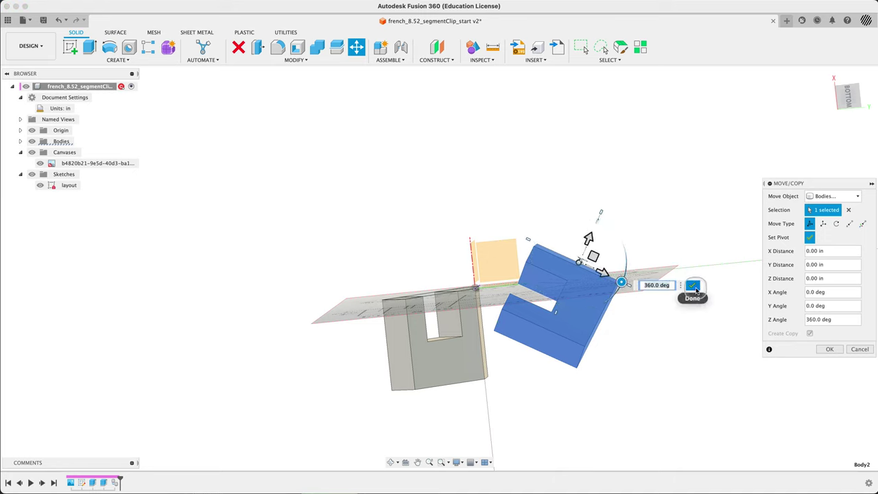
left_click(693, 287)
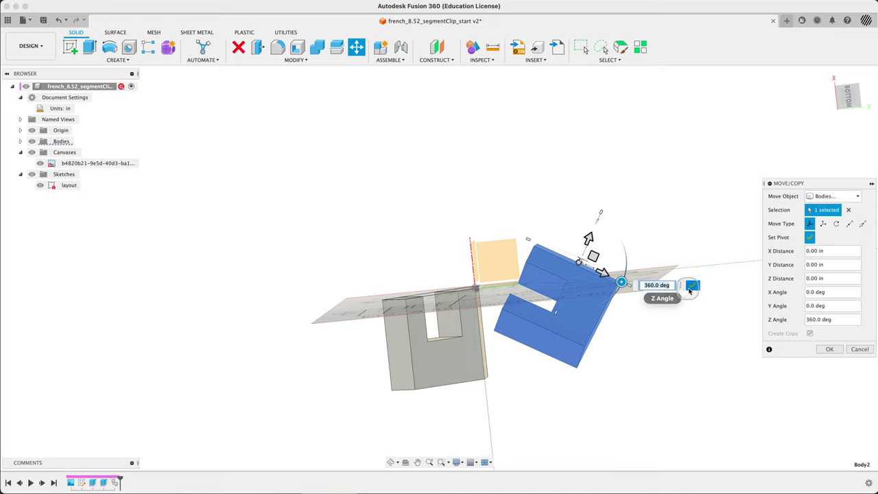
left_click_drag(626, 282, 533, 243)
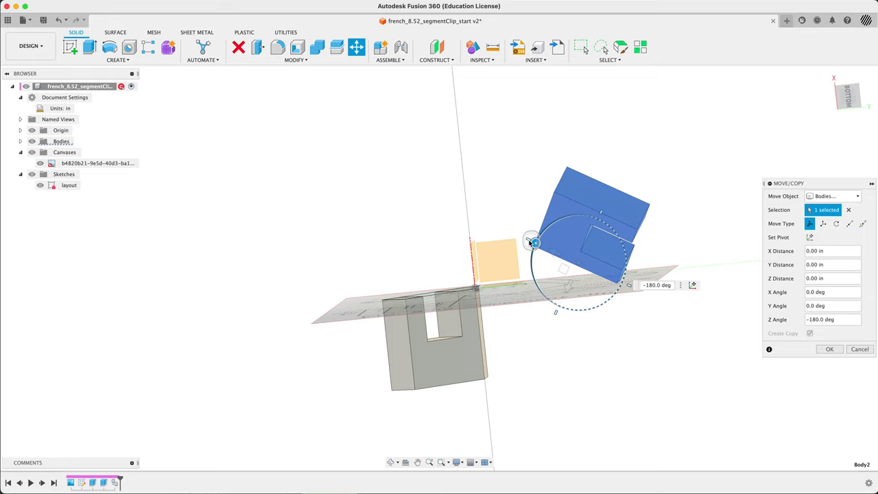
mouse_move(645, 359)
middle_mouse_down("shift")
mouse_move(666, 393)
mouse_move(665, 431)
mouse_move(667, 421)
middle_mouse_up("shift")
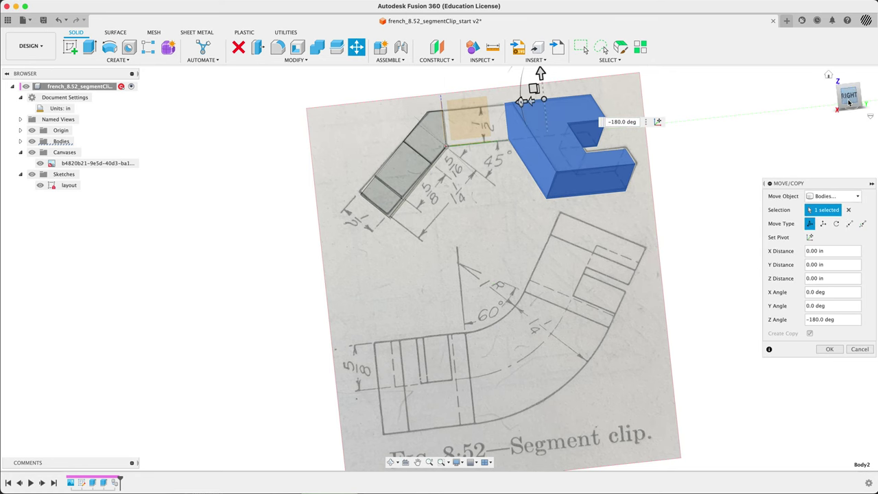
Accept the rotated body copy and start a new sketch on the XY origin plane
middle_click_drag(776, 185, 668, 231, "shift")
left_click(832, 351)
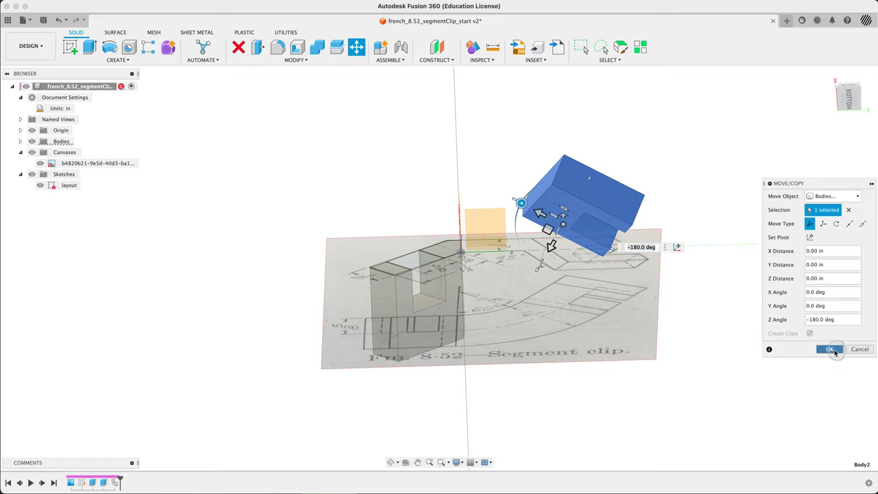
mouse_move(477, 202)
middle_mouse_down("shift")
mouse_move(484, 143)
mouse_move(463, 155)
mouse_move(490, 151)
mouse_move(488, 166)
mouse_move(475, 169)
mouse_move(478, 160)
mouse_move(470, 204)
middle_mouse_up("shift")
right_click(478, 214)
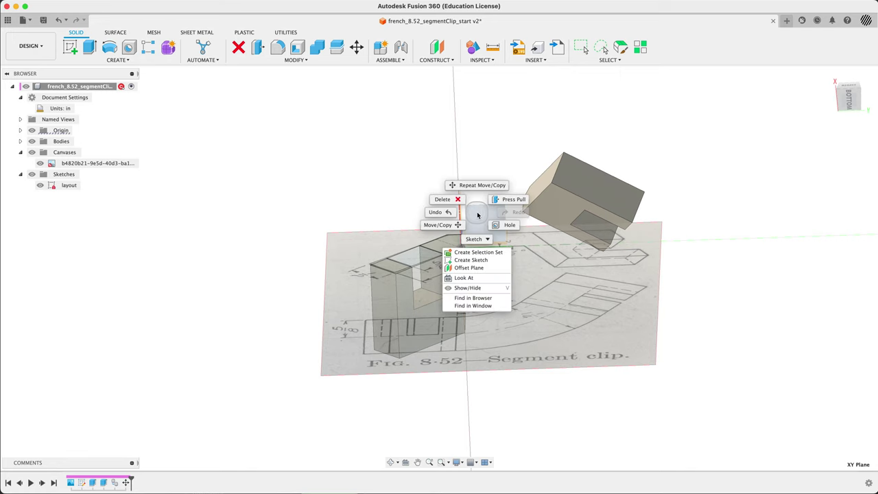
left_click(679, 268)
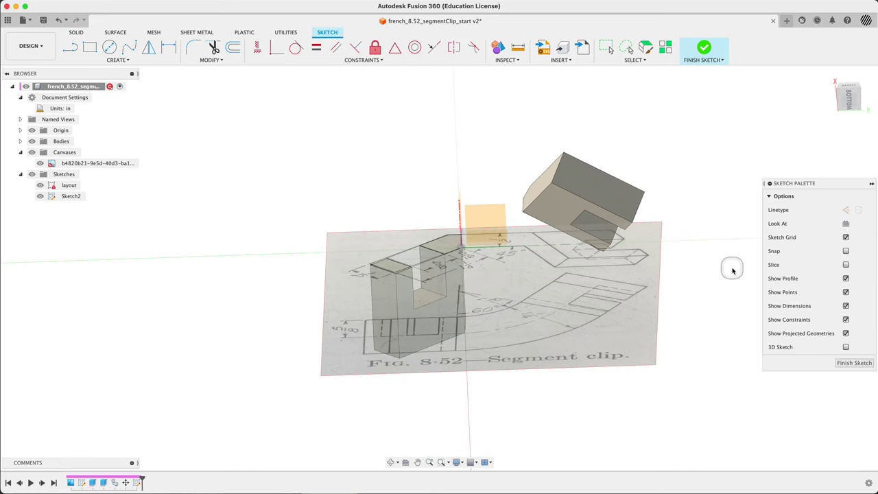
Project the original body's corner vertex at the origin and the copy's matching inner corner vertex into the sketch
key("p")
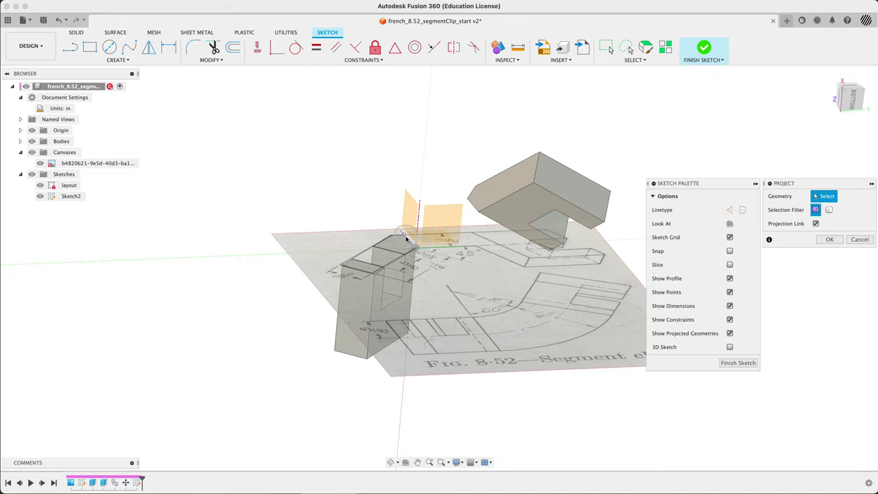
left_click(417, 252)
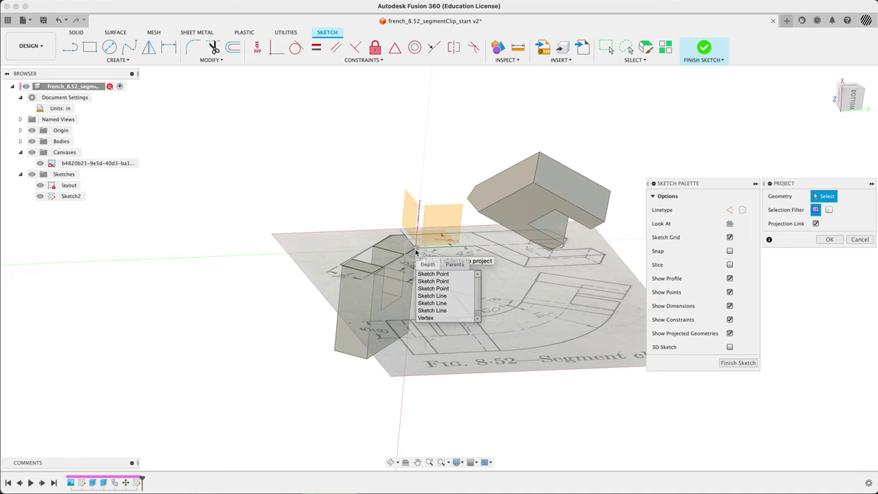
left_click(439, 318)
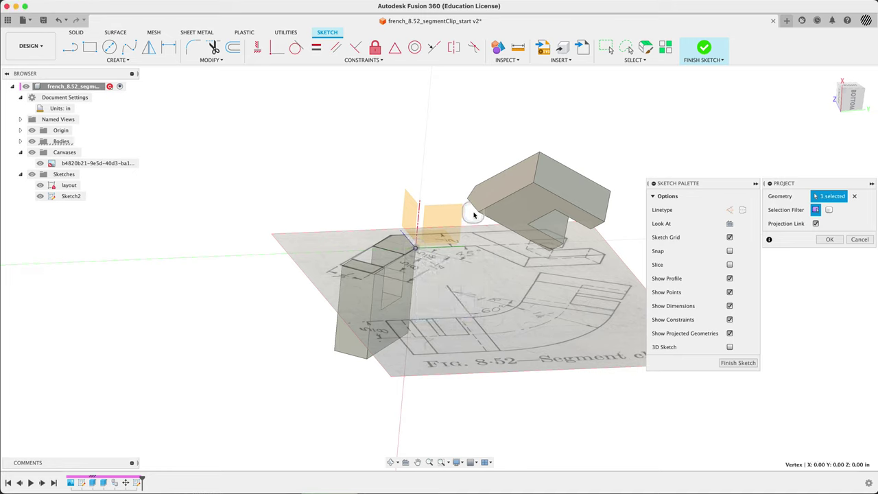
left_click(826, 239)
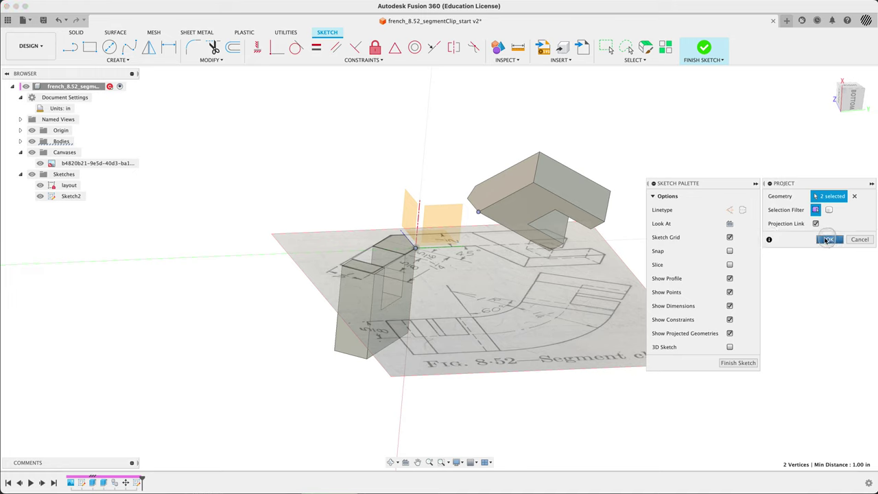
Sketch an arc between the two projected corner points
type("sarc")
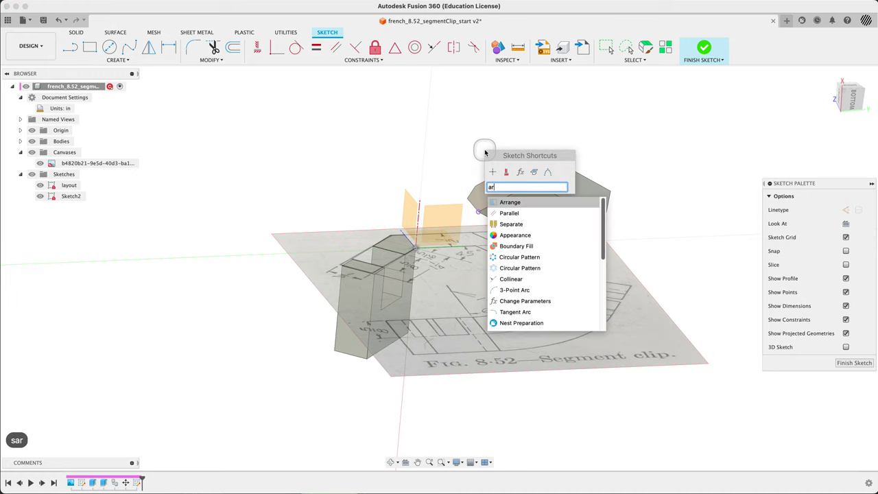
left_click(502, 204)
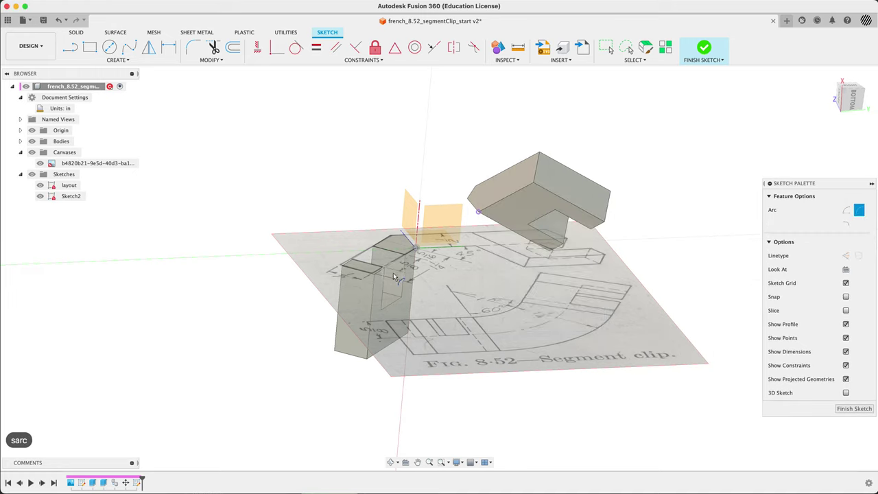
left_click(417, 252)
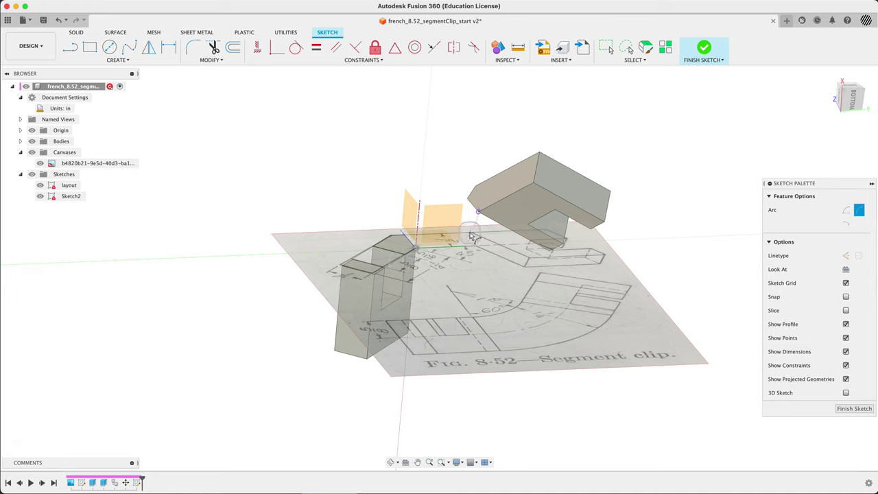
left_click(469, 228)
key("Escape")
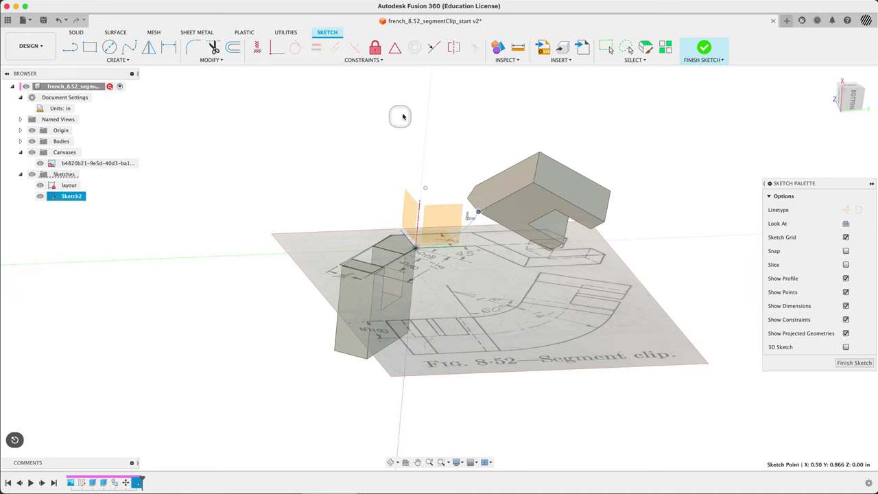
Try to align the arc's centre point with the origin using a Horizontal/Vertical constraint, and undo it
left_click(265, 50)
left_click(427, 190)
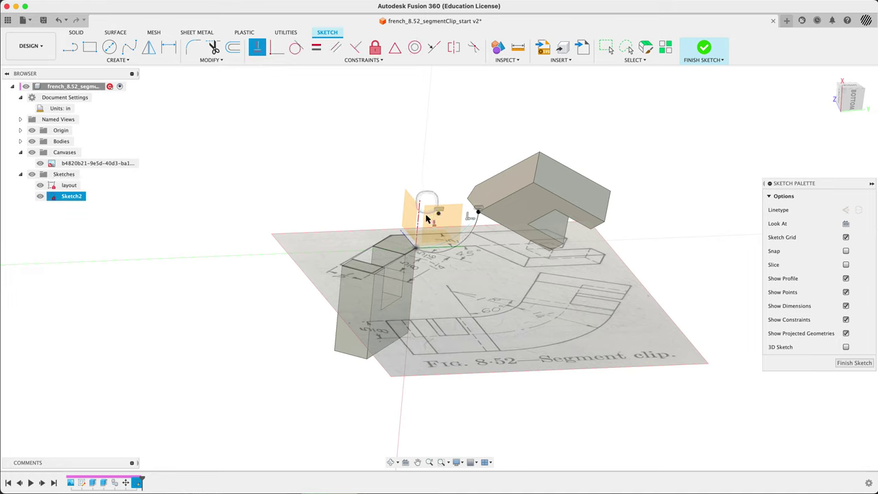
left_click(416, 246)
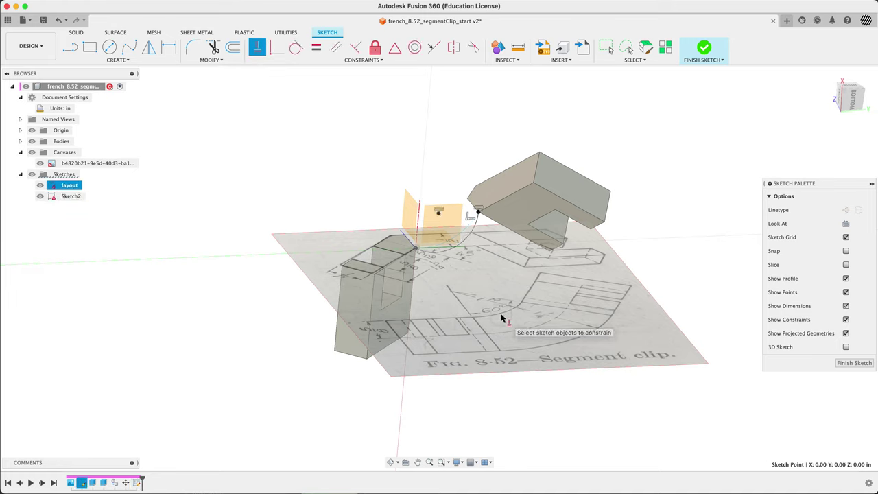
key("super+z")
key("super+z")
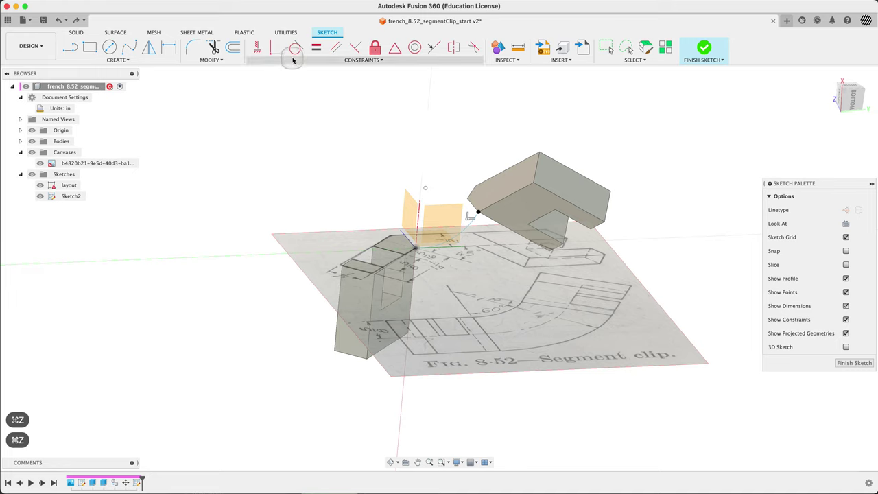
Constrain the arc's centre point to line up with the projected origin point along the X axis, and finish the sketch
left_click(257, 47)
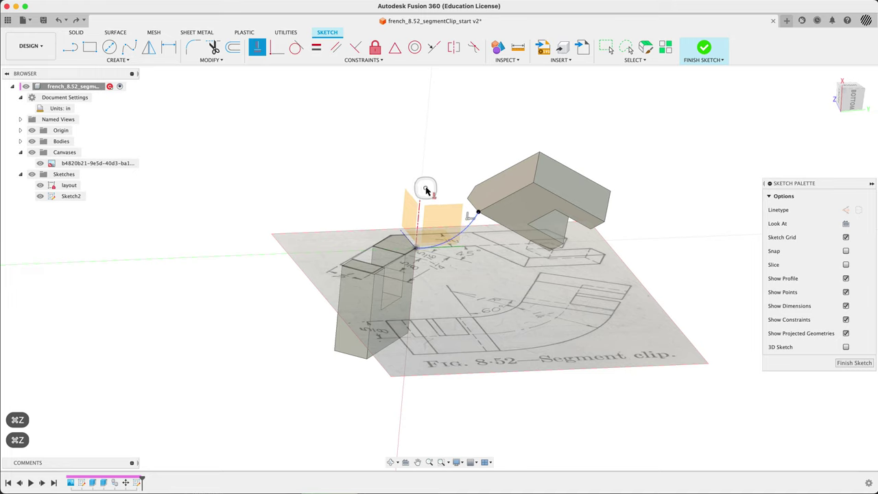
left_click(426, 190)
left_click(417, 246)
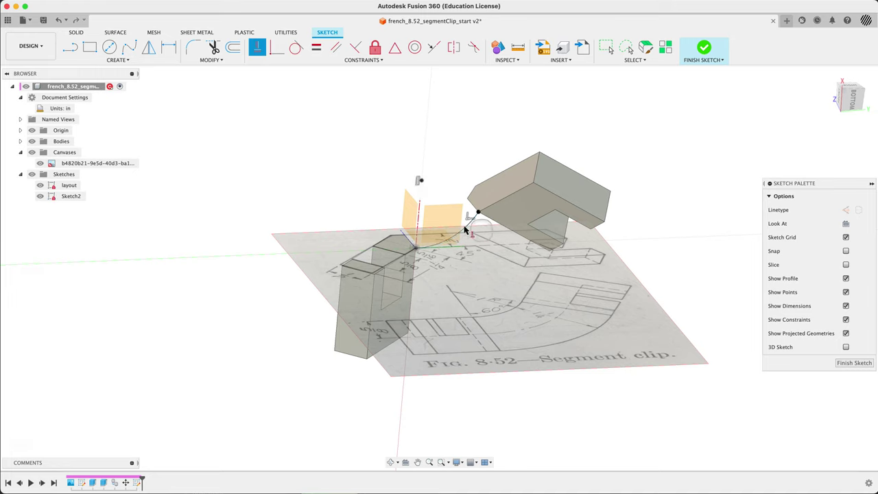
left_click(845, 363)
Rename the arc sketch as sweepPath
left_click(75, 199)
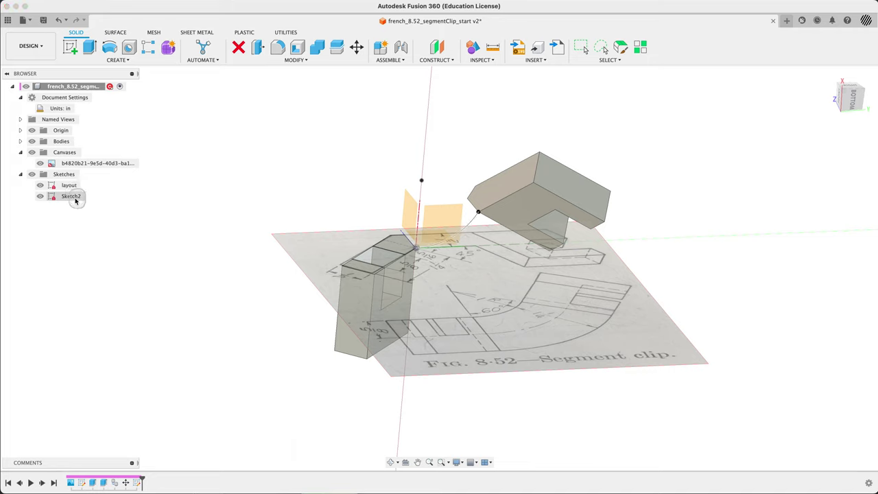
left_click(75, 199)
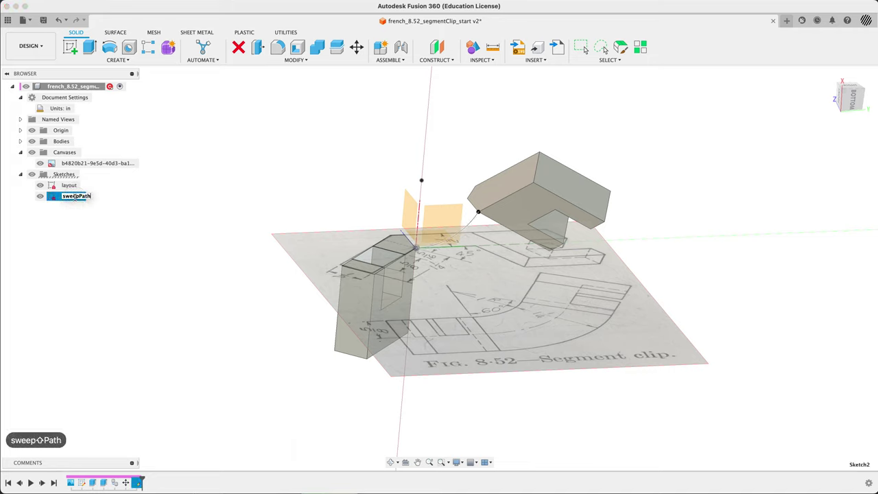
key("Return")
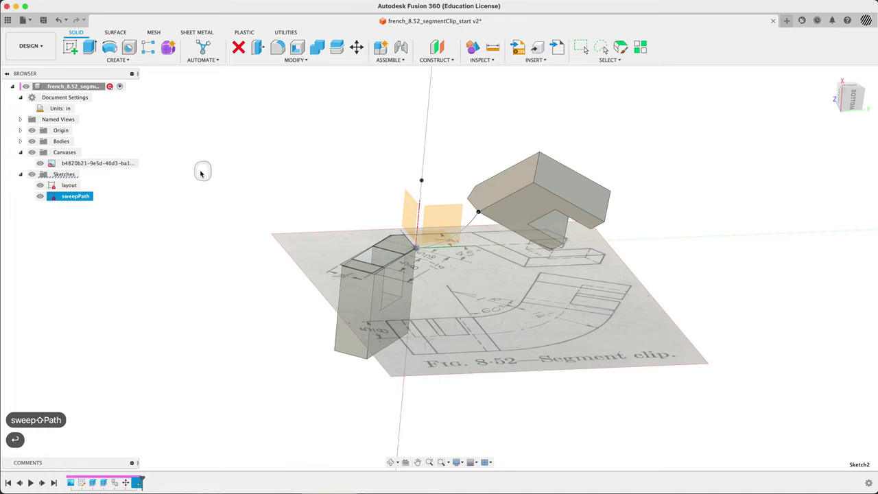
Set up a single-path Sweep of the original body's flat end face at the origin along the sweepPath arc
left_click(201, 171)
type("ssw")
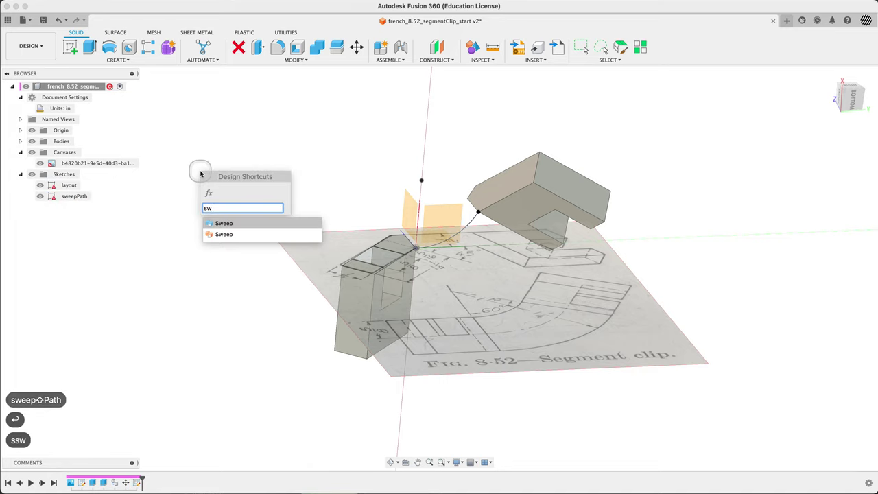
key("Return")
middle_click_drag(274, 313, 205, 316, "shift")
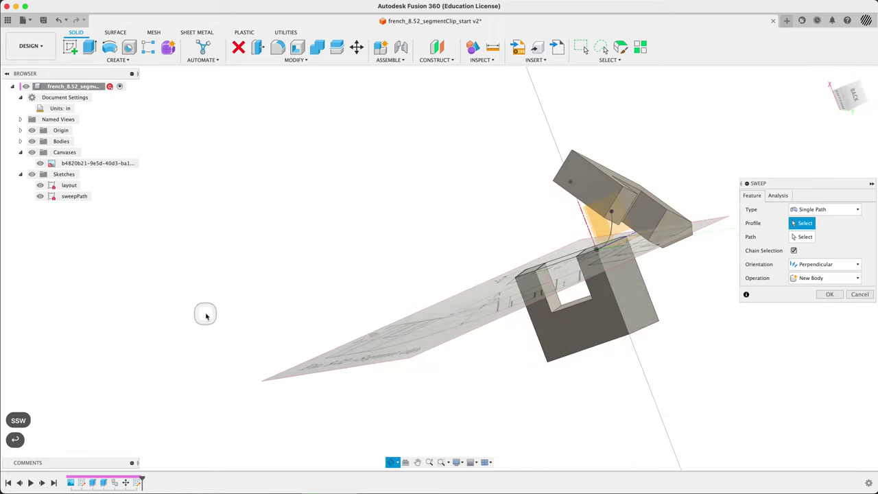
left_click(628, 302)
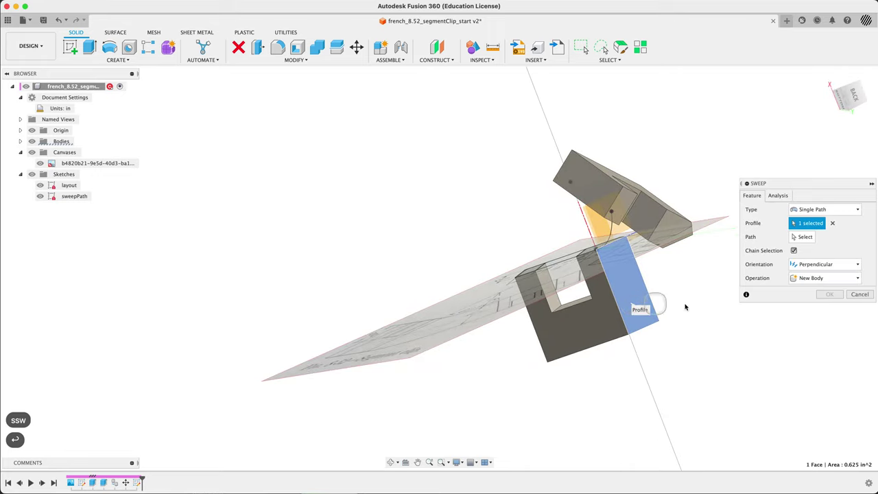
left_click(804, 237)
left_click(613, 233)
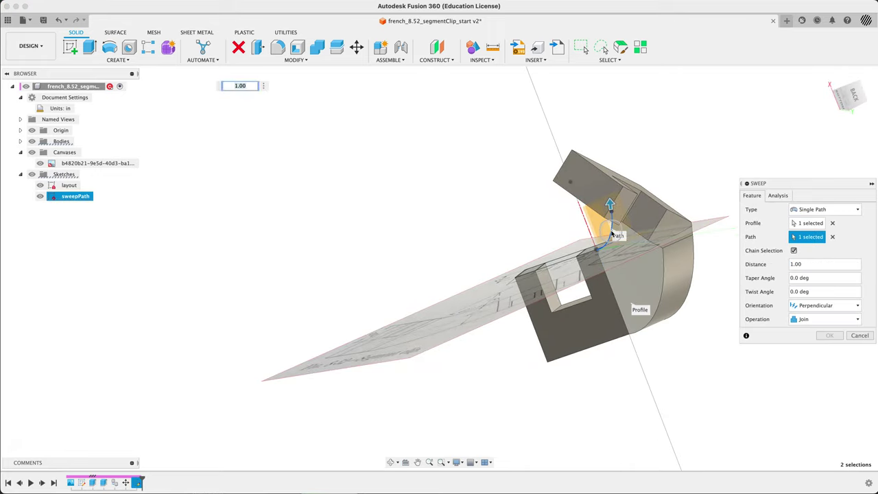
Try the Parallel orientation for the sweep and inspect its preview
left_click(824, 306)
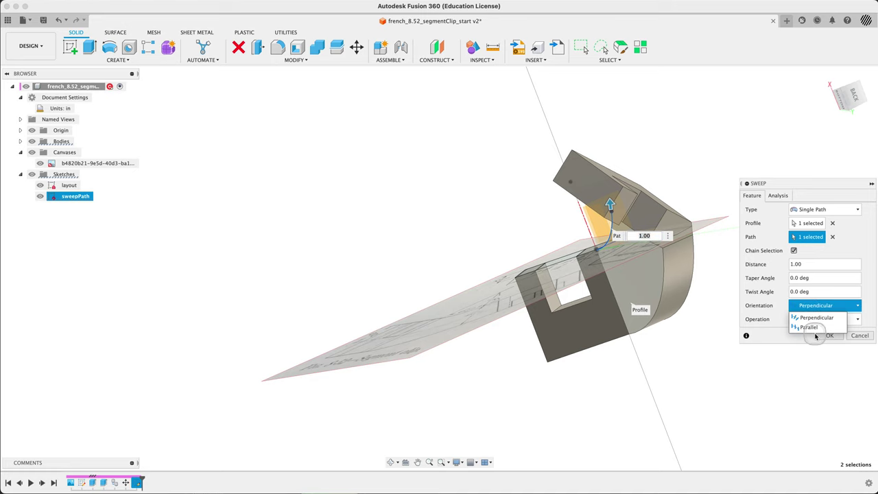
left_click(811, 328)
middle_click_drag(736, 398, 773, 396, "shift")
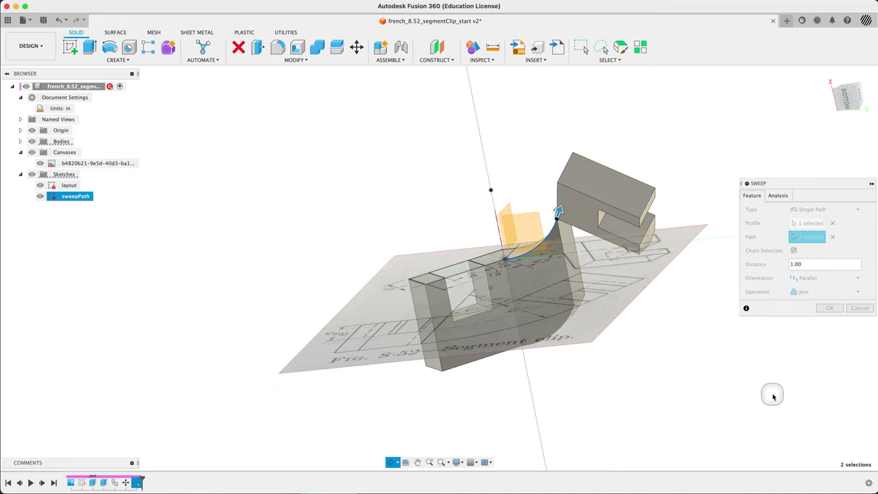
Set the sweep orientation to Perpendicular and complete it with the Join operation
left_click(823, 278)
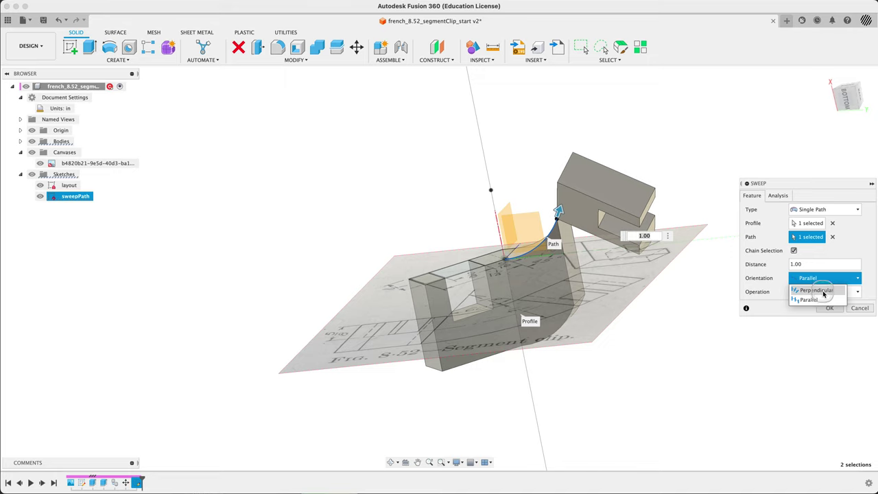
left_click(823, 291)
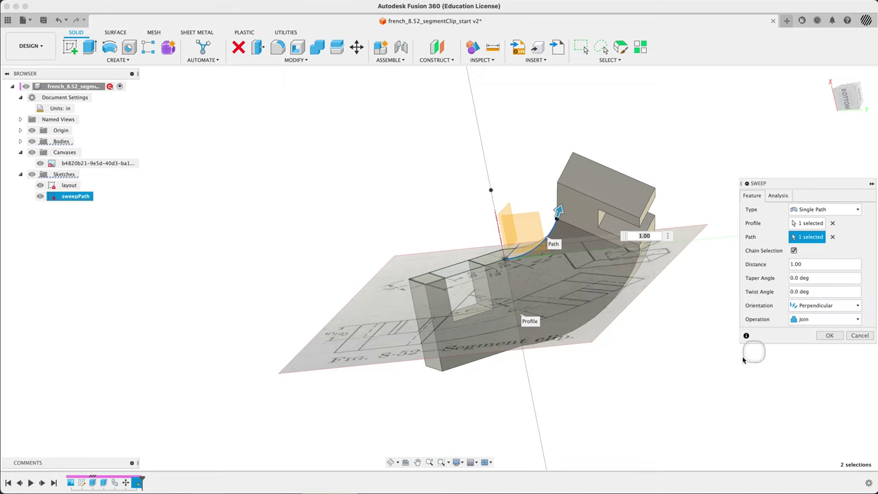
left_click(830, 335)
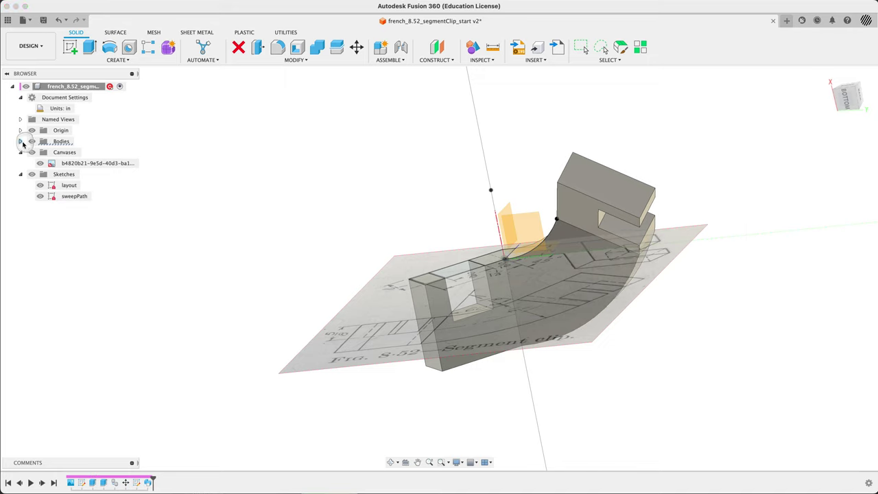
Expand the list of bodies to check the joined clip and hide all sketches
left_click(21, 141)
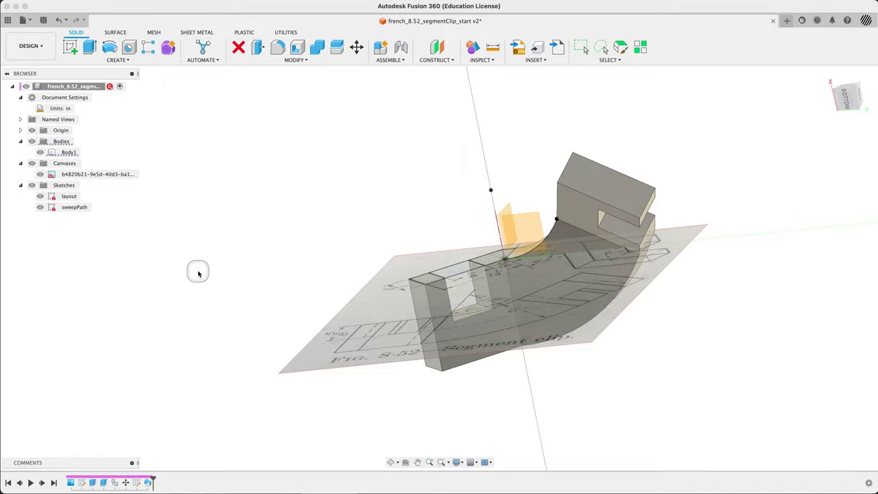
middle_click_drag(197, 274, 133, 199, "shift")
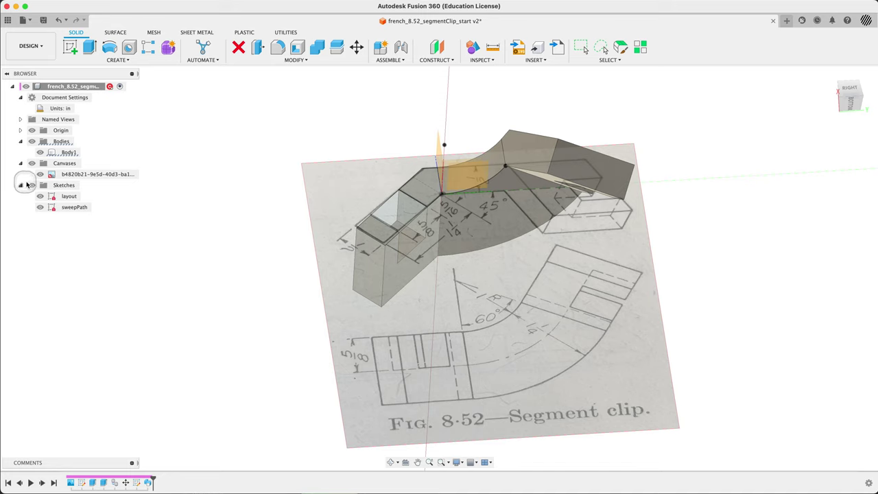
left_click(33, 186)
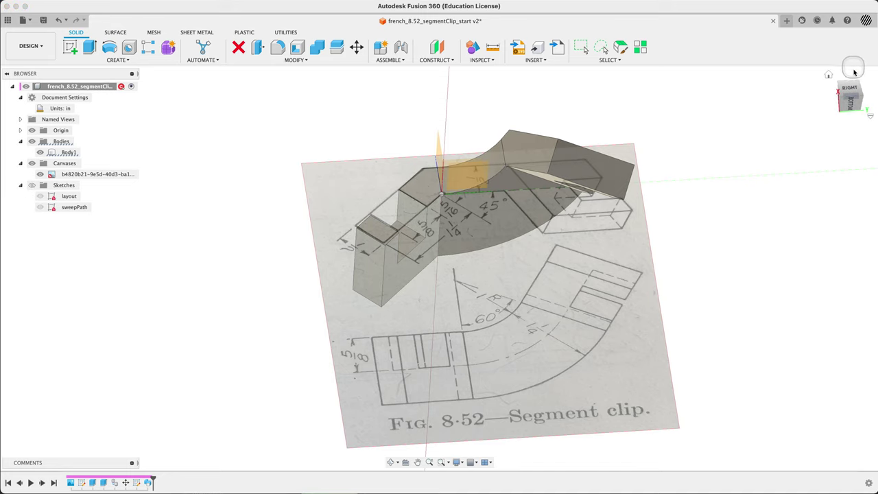
Compare the finished clip with the canvas drawing in the Right view
left_click(851, 90)
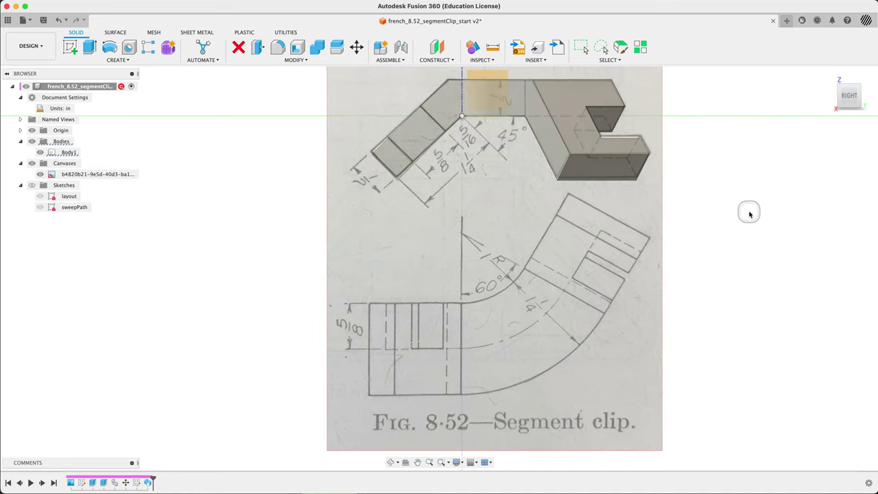
scroll(483, 270, "down", 3)
middle_click_drag(641, 294, 644, 255, "shift")
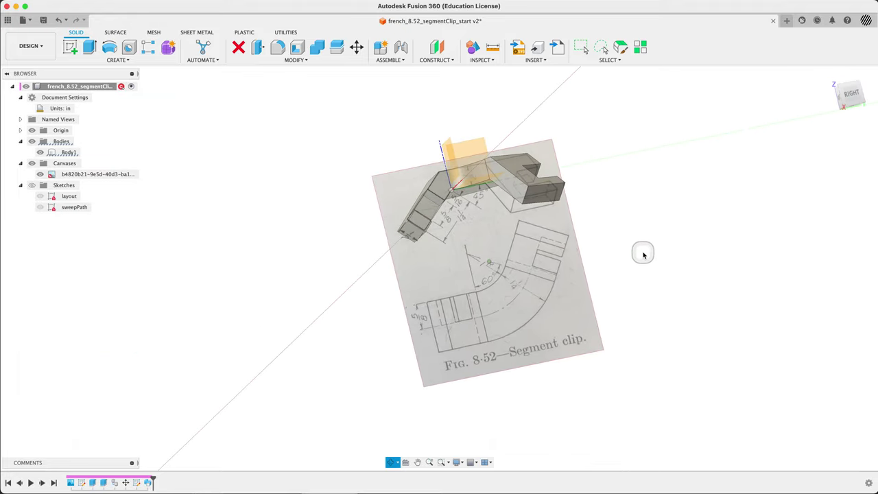
left_click(853, 97)
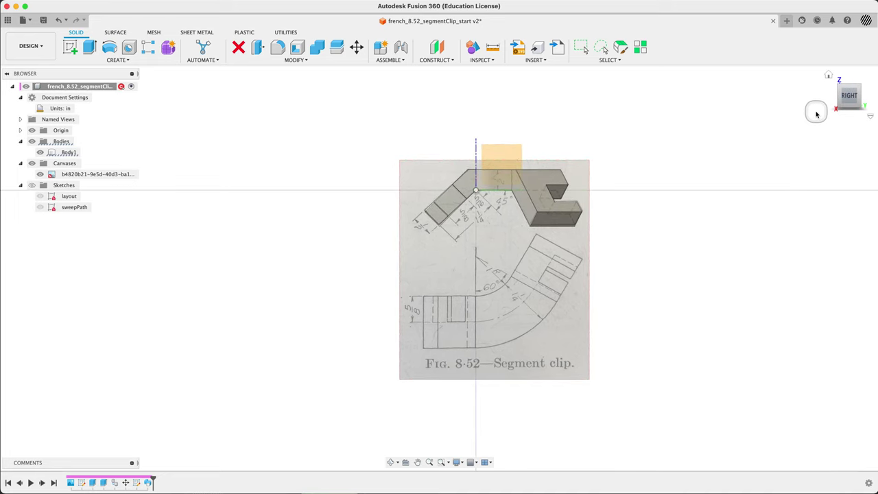
scroll(492, 239, "up", 5)
scroll(439, 238, "down", 2)
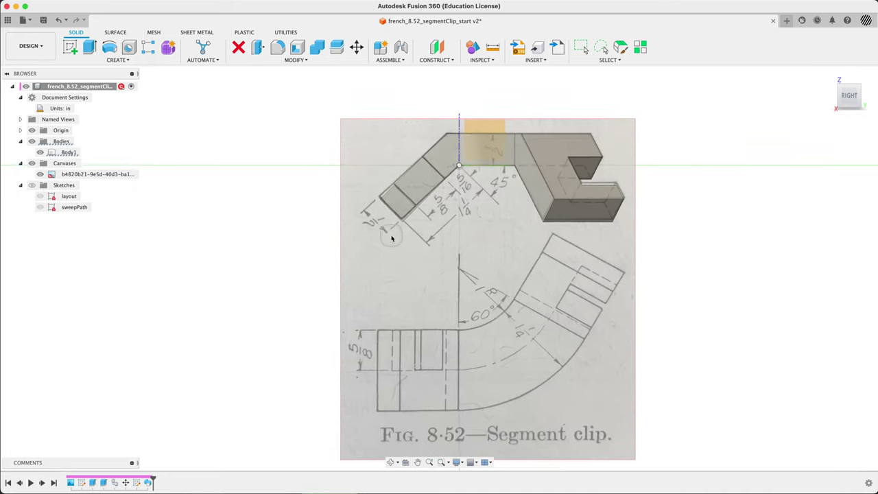
Hide the reference canvas and view the finished clip from a tilted angle showing its underside
mouse_move(299, 284)
middle_mouse_down()
mouse_move(260, 267)
mouse_move(261, 257)
middle_mouse_up()
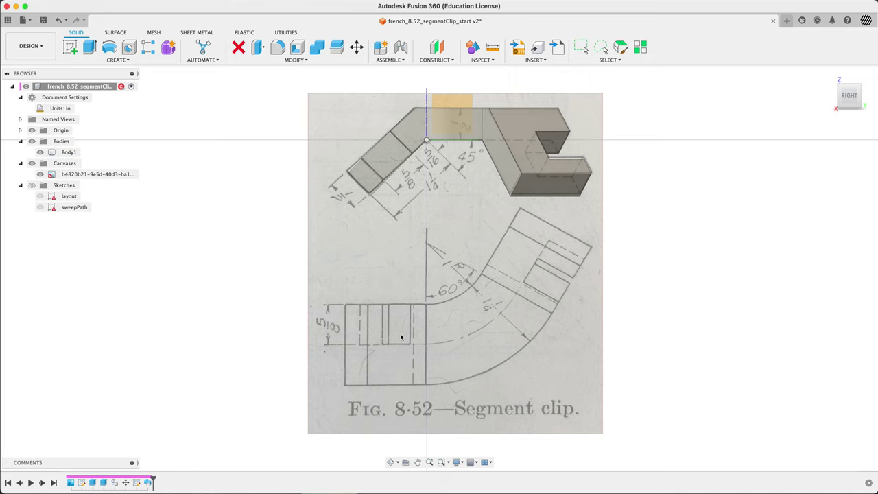
scroll(661, 282, "down", 1)
scroll(618, 288, "down", 1)
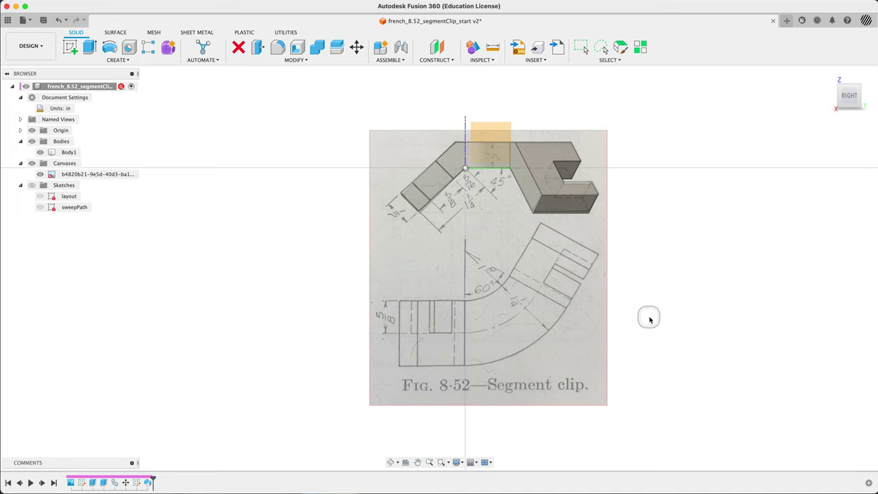
middle_click_drag(649, 318, 615, 318)
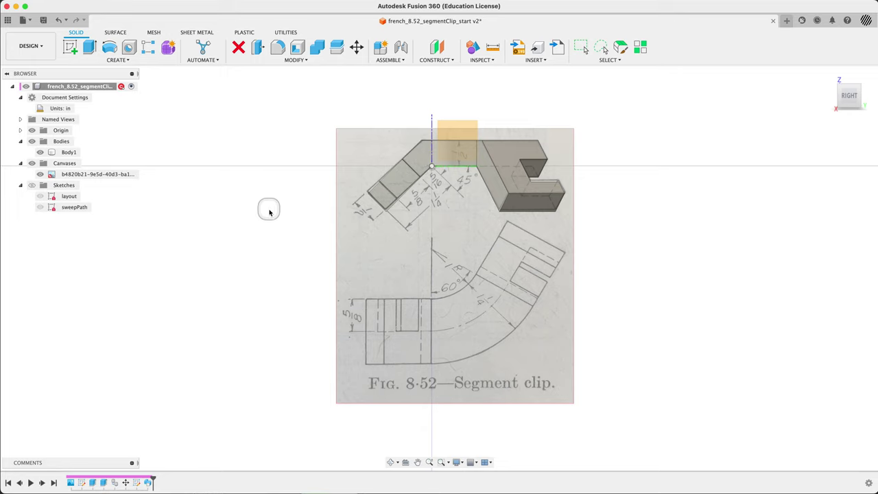
left_click(31, 165)
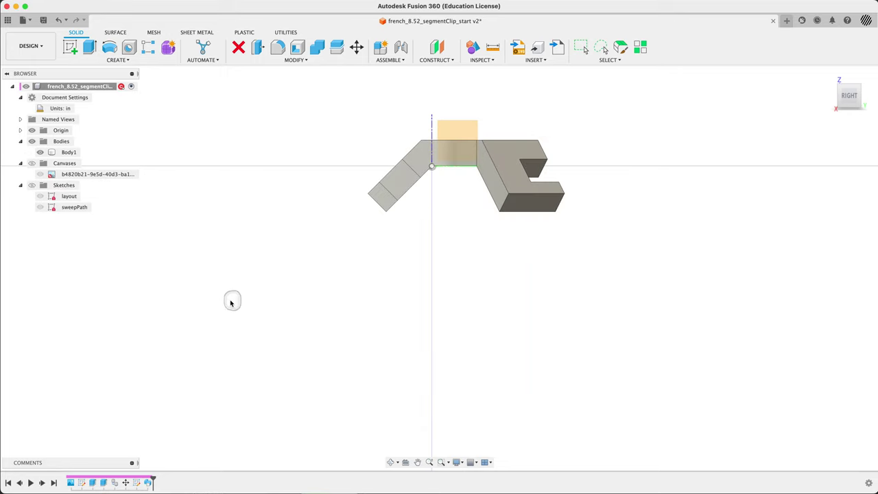
middle_click_drag(231, 300, 251, 288, "shift")
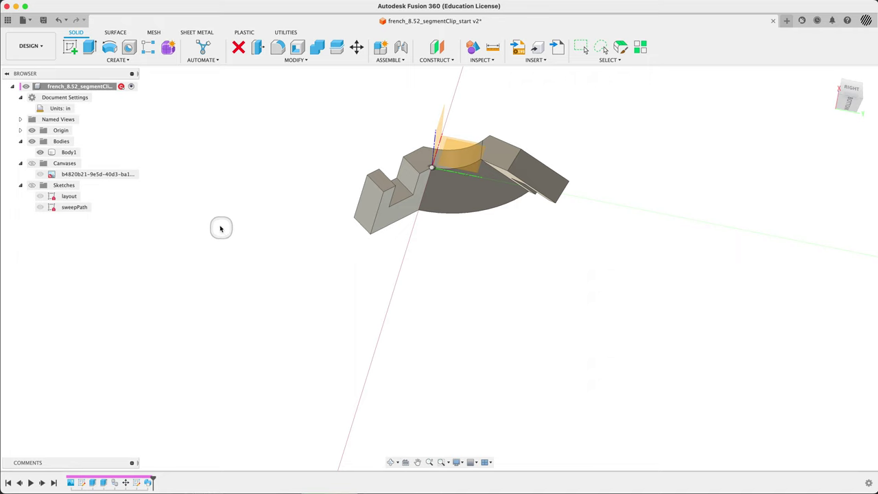
Open the root component's properties, collapse the General and Manage groups, and expand Physical to check the clip's mass and volume
right_click(81, 87)
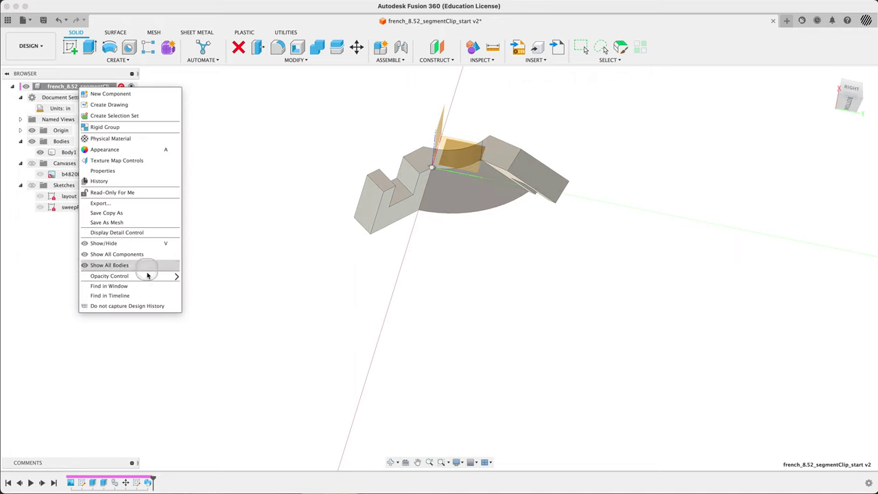
left_click(122, 171)
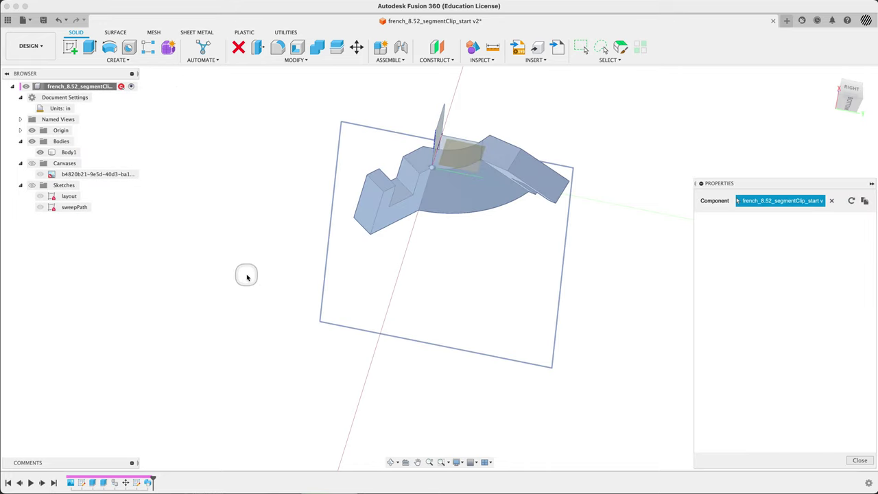
left_click_drag(745, 183, 670, 95)
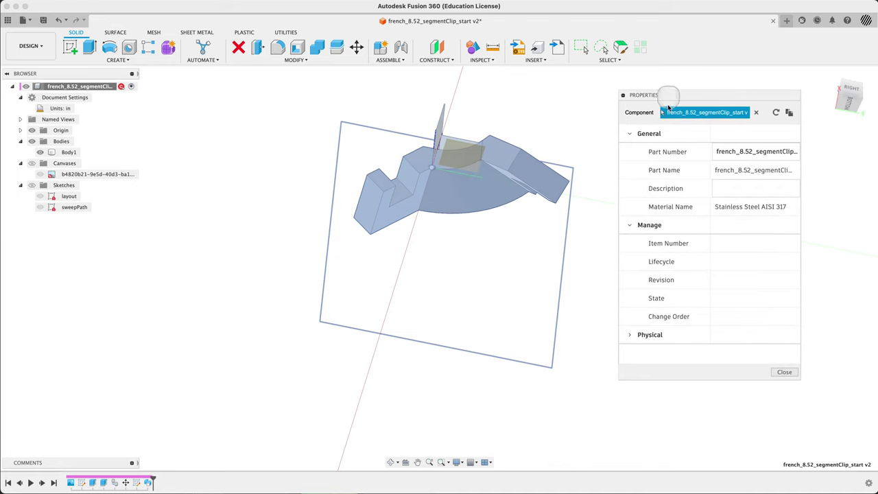
left_click(630, 135)
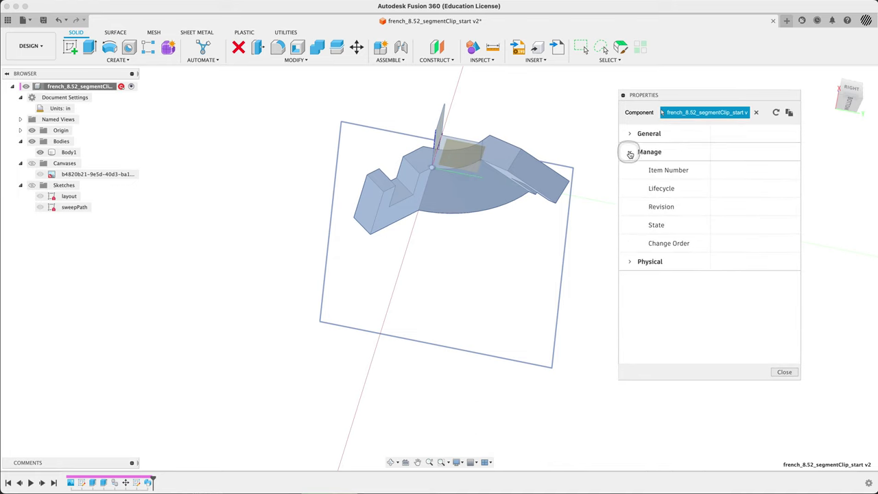
left_click(630, 152)
left_click(632, 173)
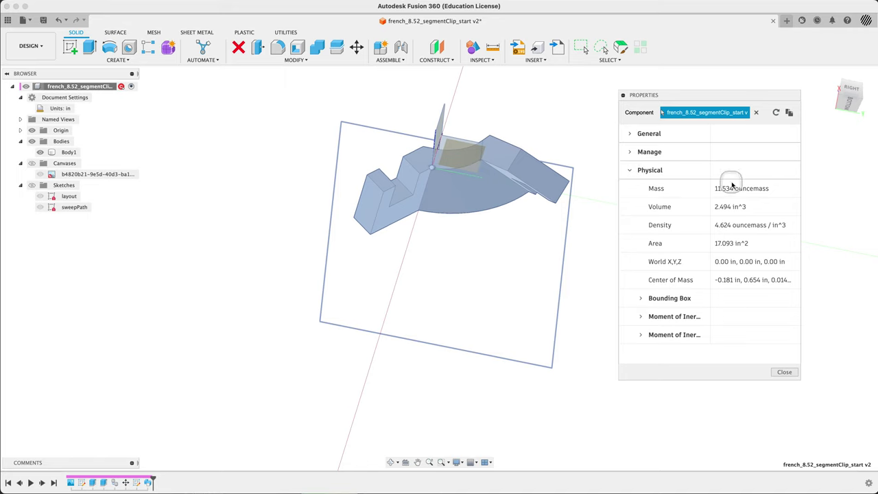
left_click(616, 227)
left_click(726, 219)
left_click(742, 169)
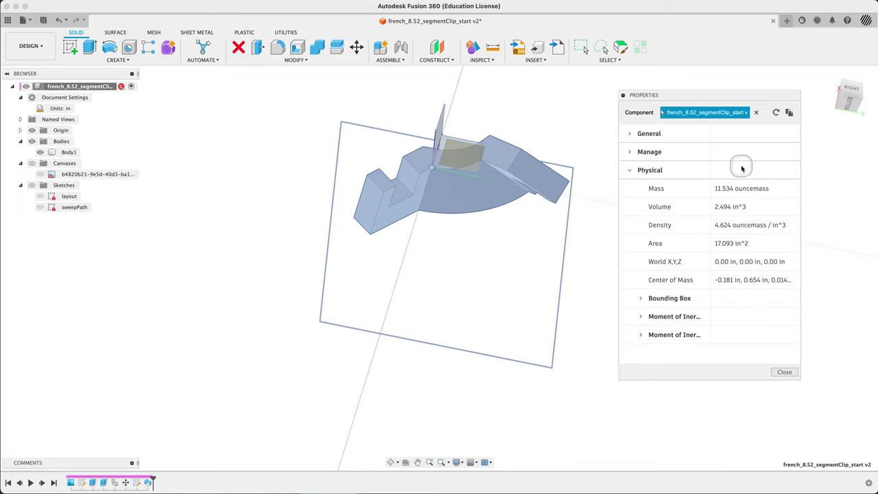
left_click(730, 209)
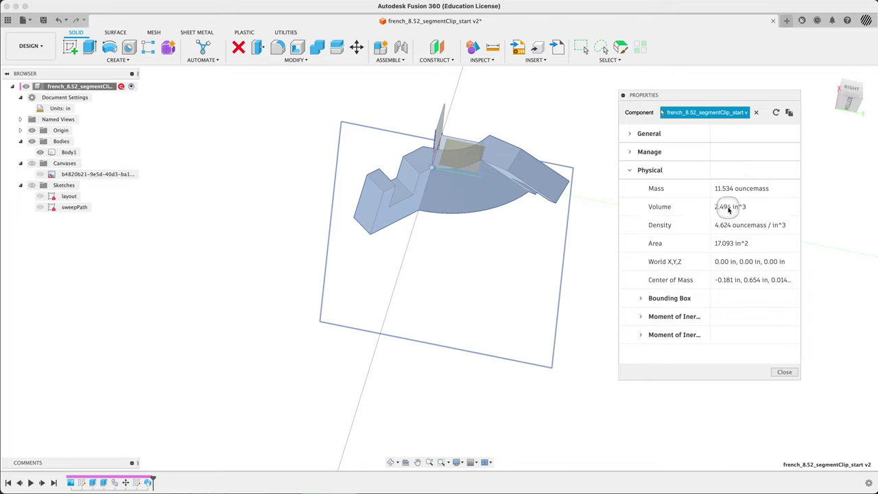